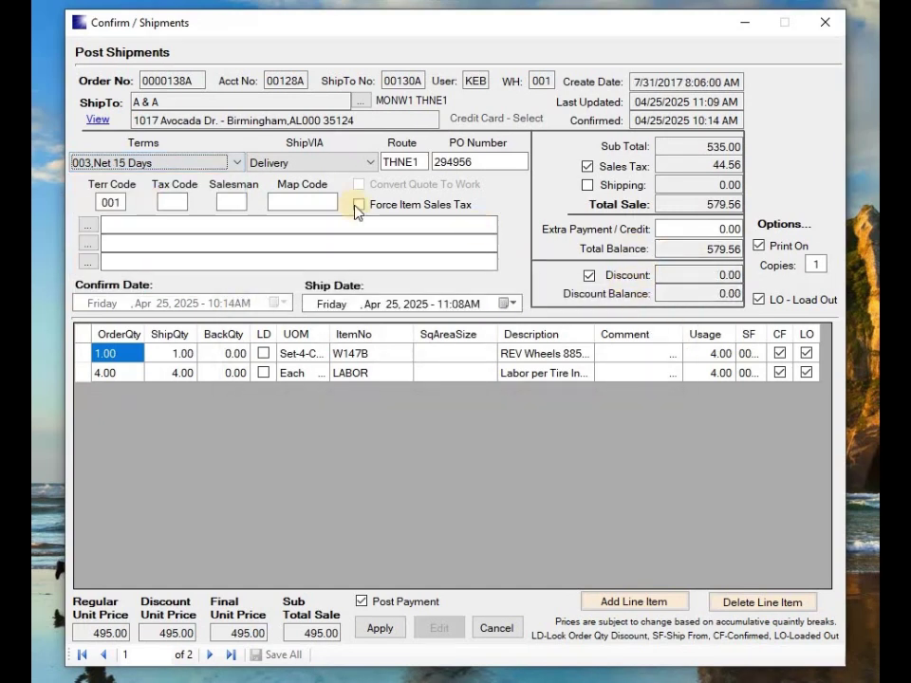
# Step: Change the order's terms to 001, Net 30 Days, 2% 10 Days, apply the edit and save all changes
pyautogui.click(238, 168)
pyautogui.click(210, 180)
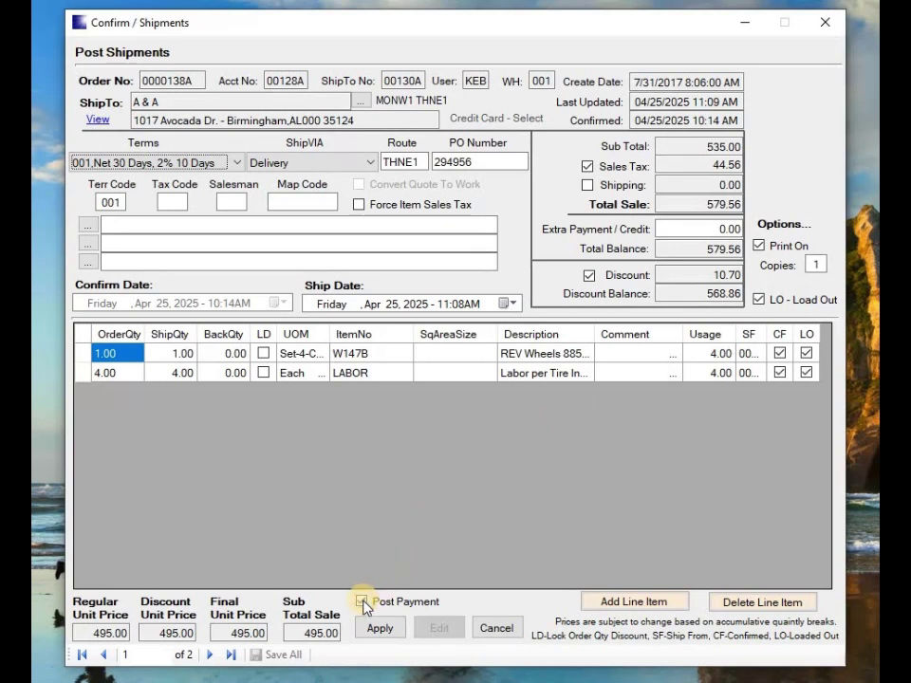
pyautogui.click(378, 630)
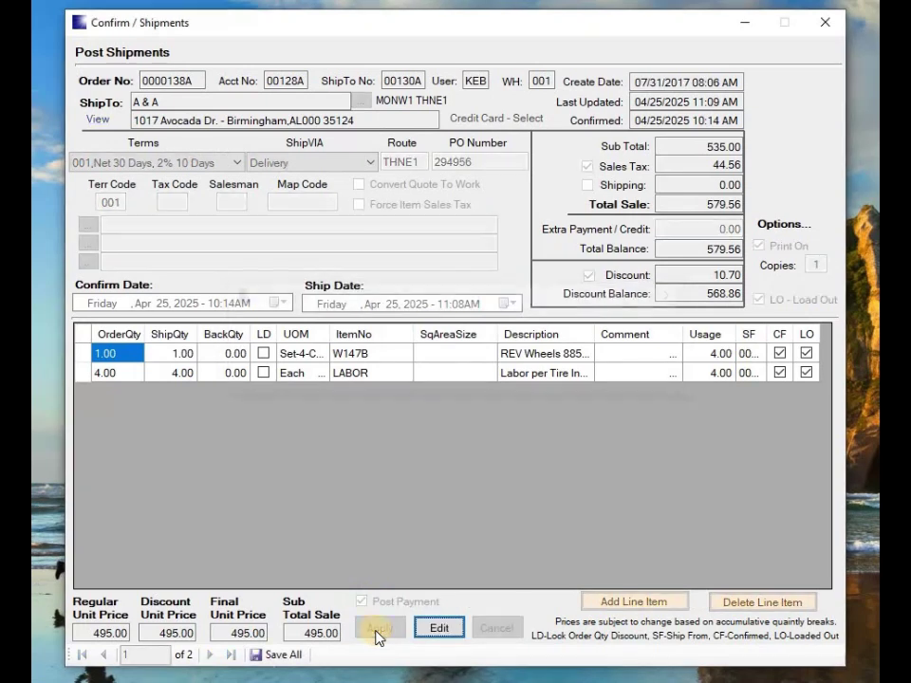
pyautogui.click(281, 655)
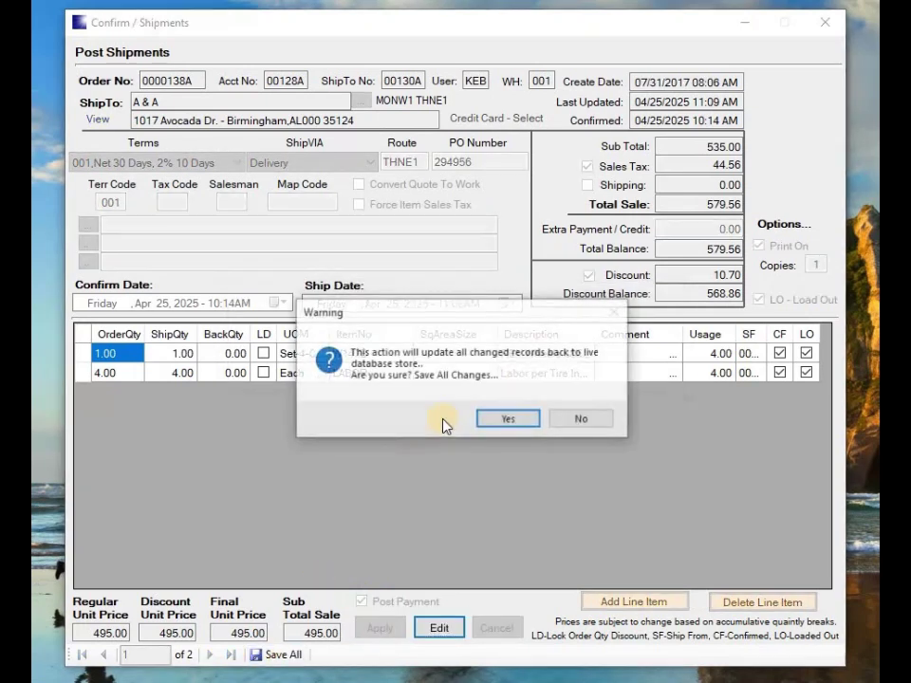
pyautogui.click(504, 418)
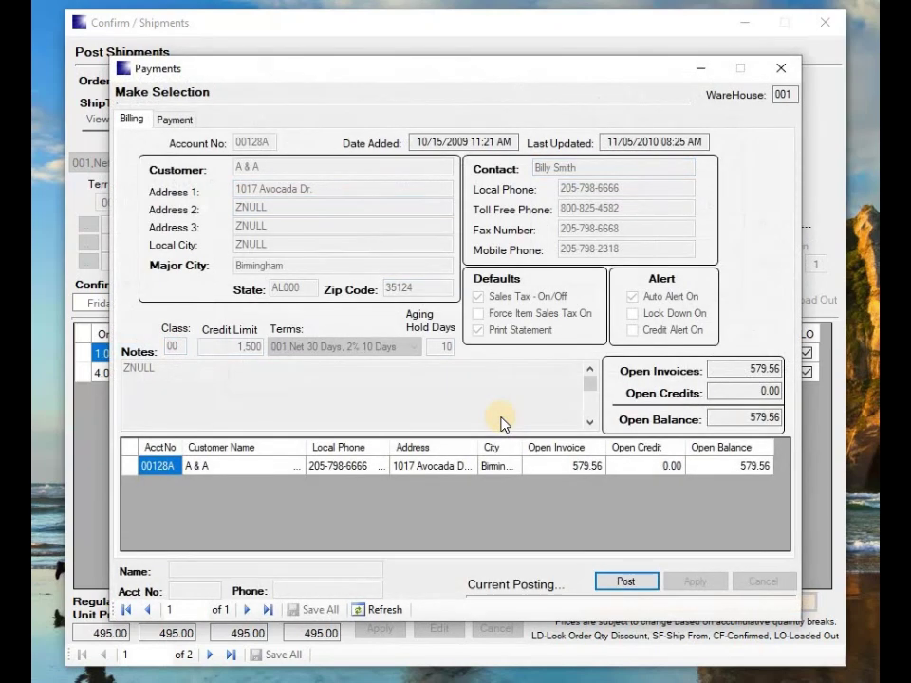
# Step: Start a payment posting with reference CK5994, amount 579.56 and payment type 002, Check, leaving the note empty
pyautogui.press('Return')
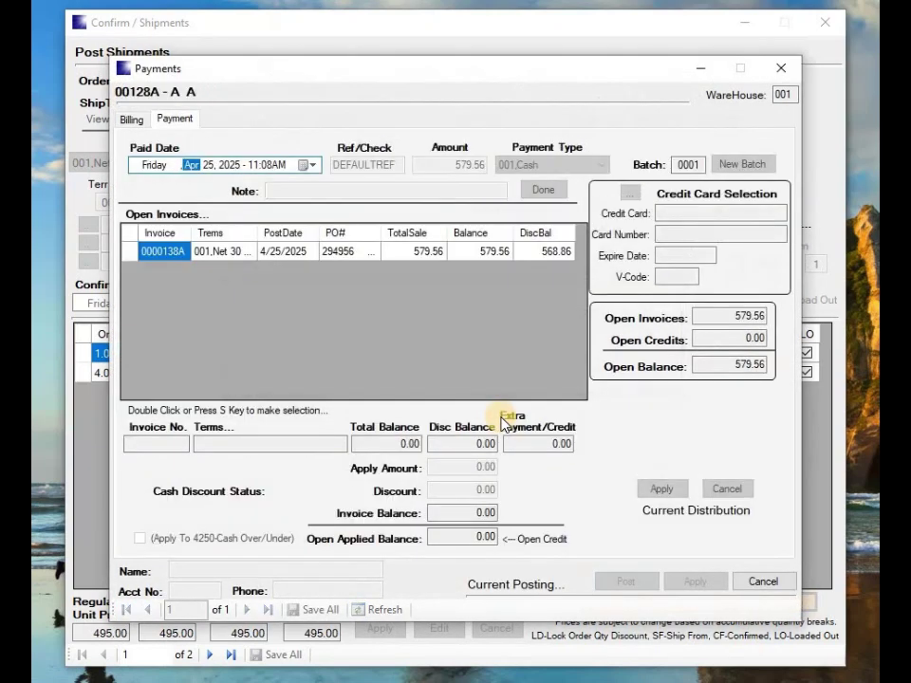
pyautogui.press('Tab')
pyautogui.write('CK5994')
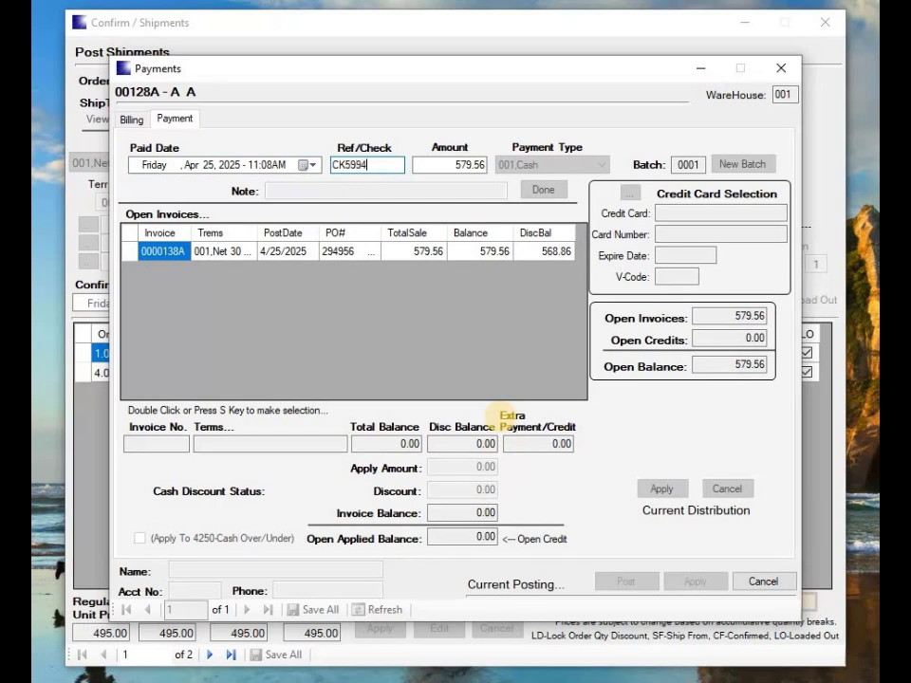
pyautogui.press('Tab')
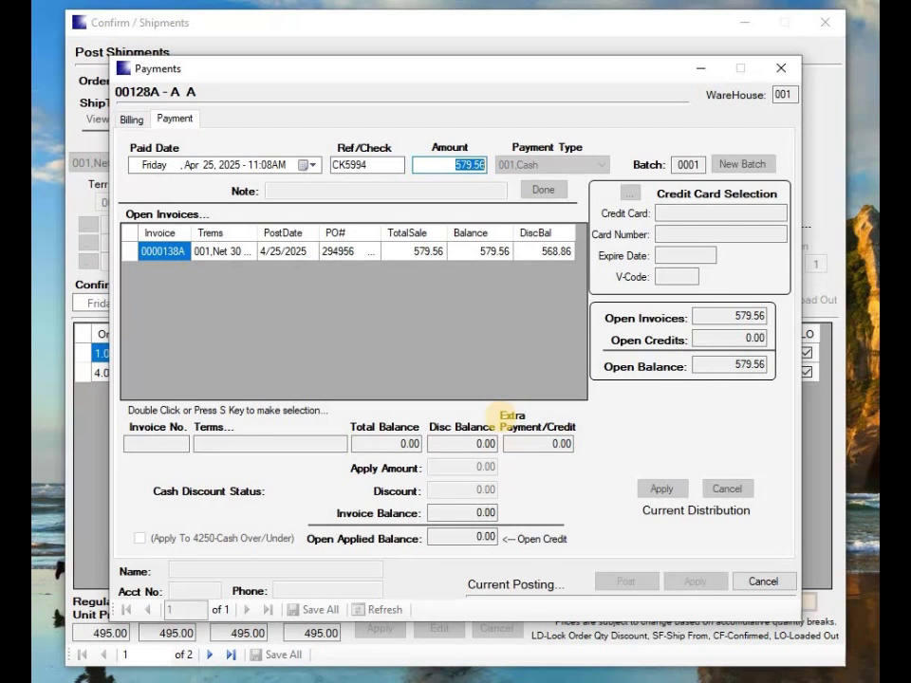
pyautogui.press('Return')
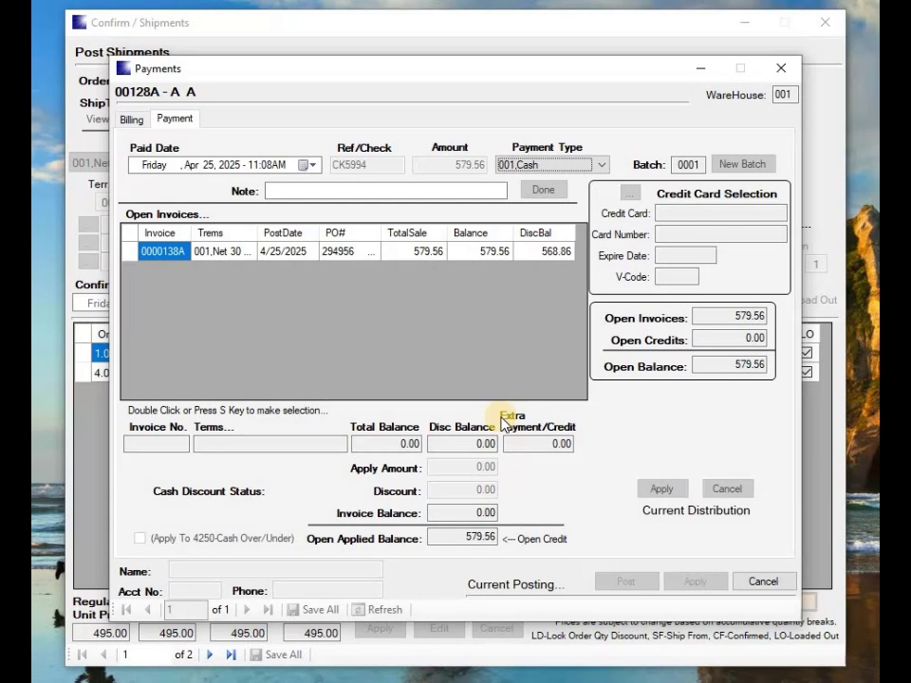
pyautogui.press('Down')
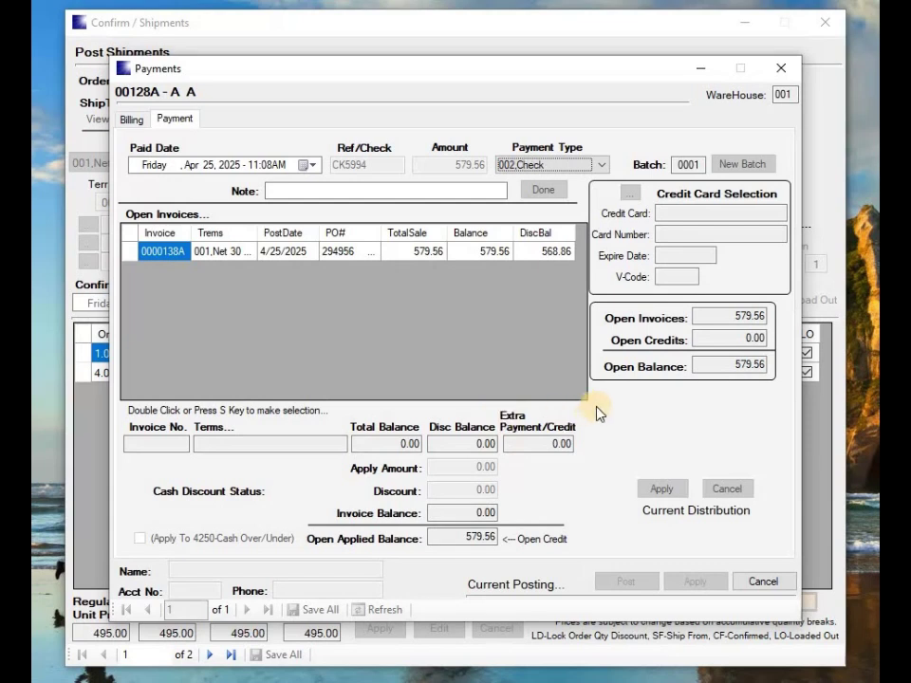
pyautogui.click(553, 194)
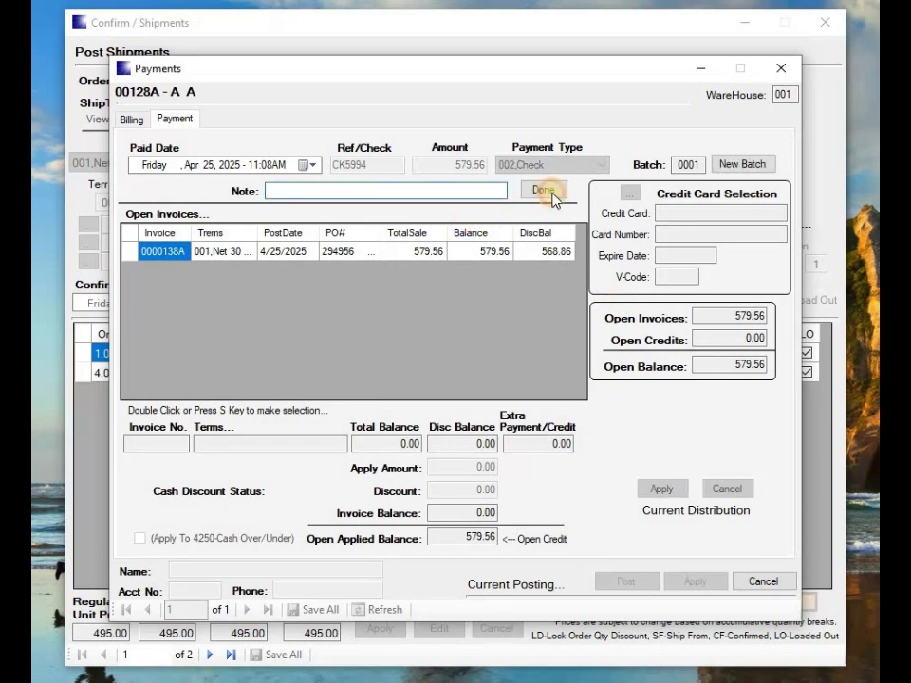
# Step: Distribute 568.86 of the payment to the open A & A invoice with the discount cleared to 0.00
pyautogui.press('s')
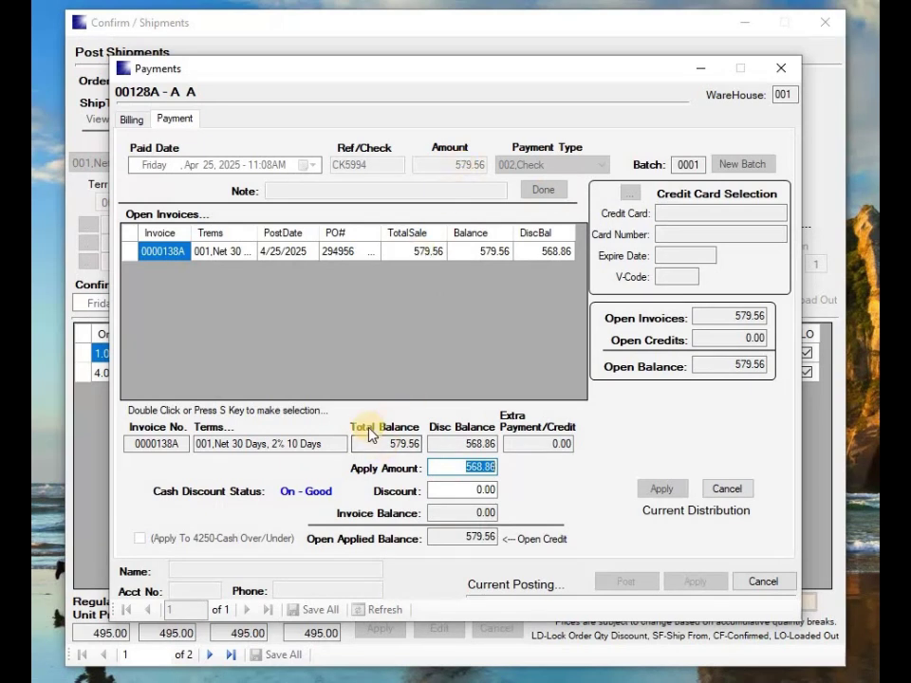
pyautogui.press('Tab')
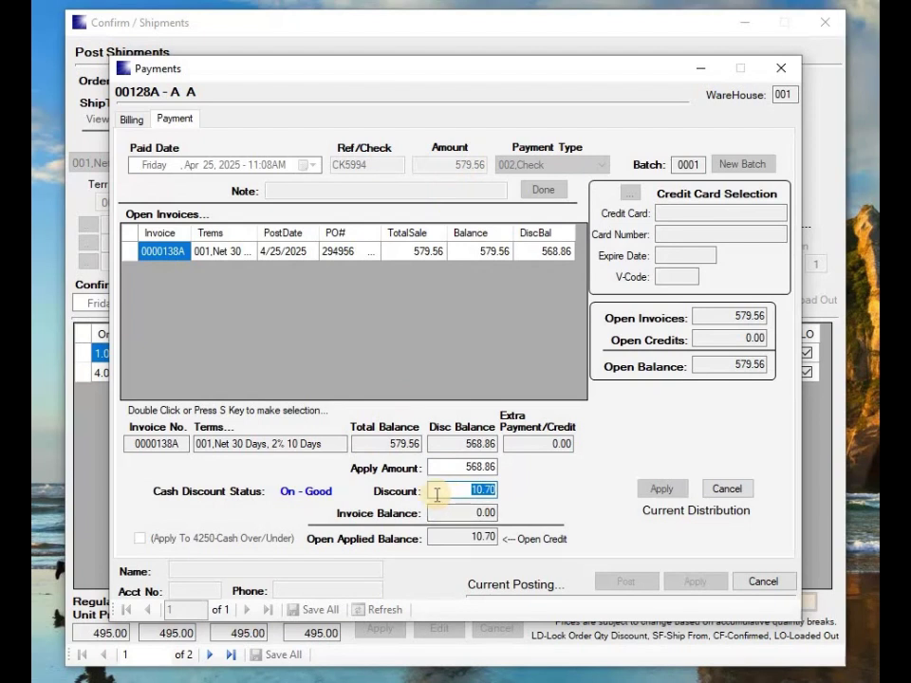
pyautogui.press('BackSpace')
pyautogui.press('Tab')
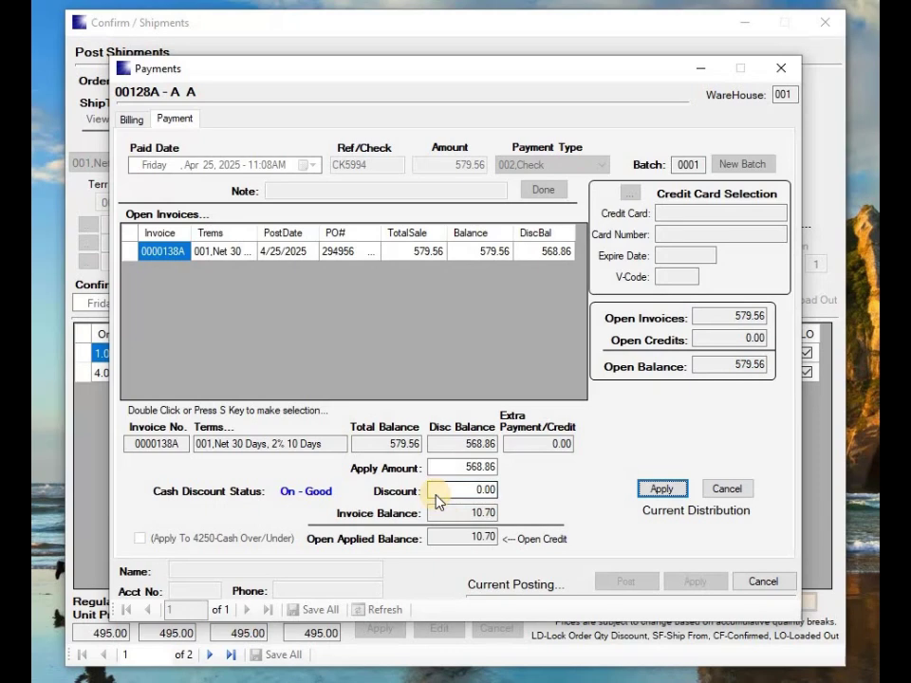
pyautogui.press('Return')
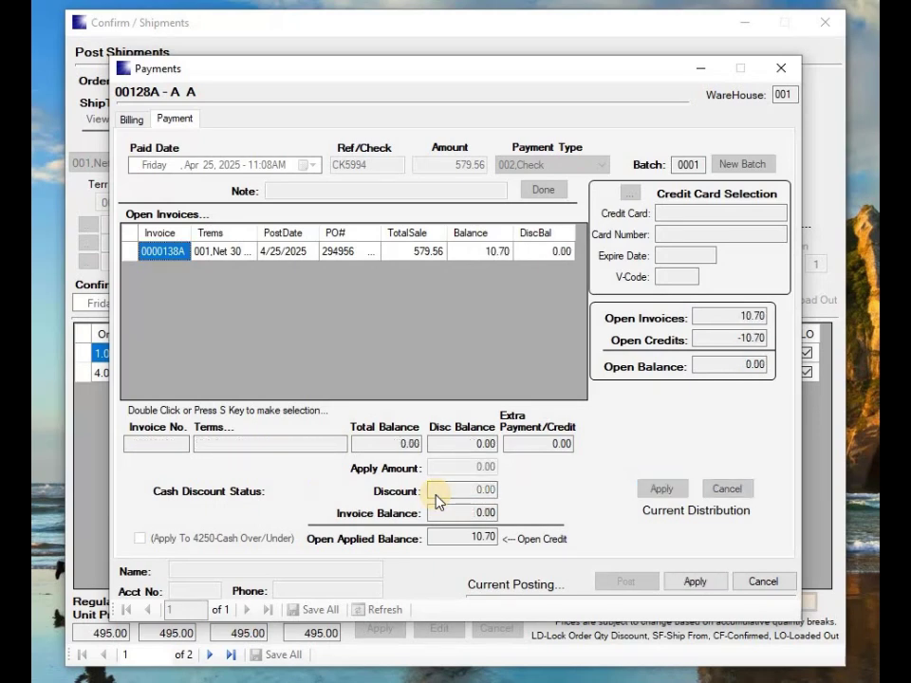
# Step: Apply the current payment posting and save all changes to the live database
pyautogui.click(693, 582)
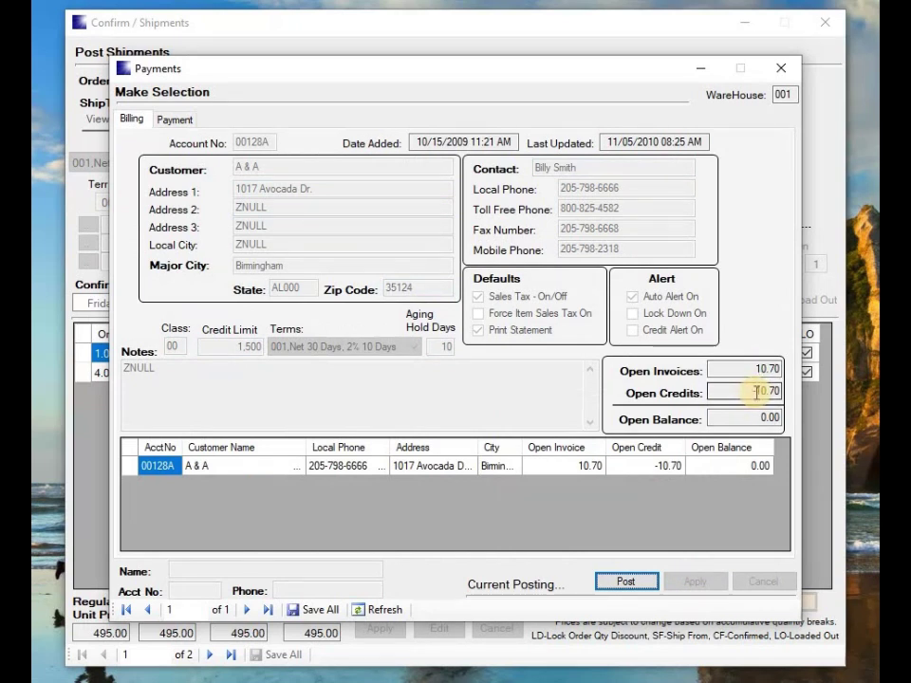
pyautogui.click(612, 582)
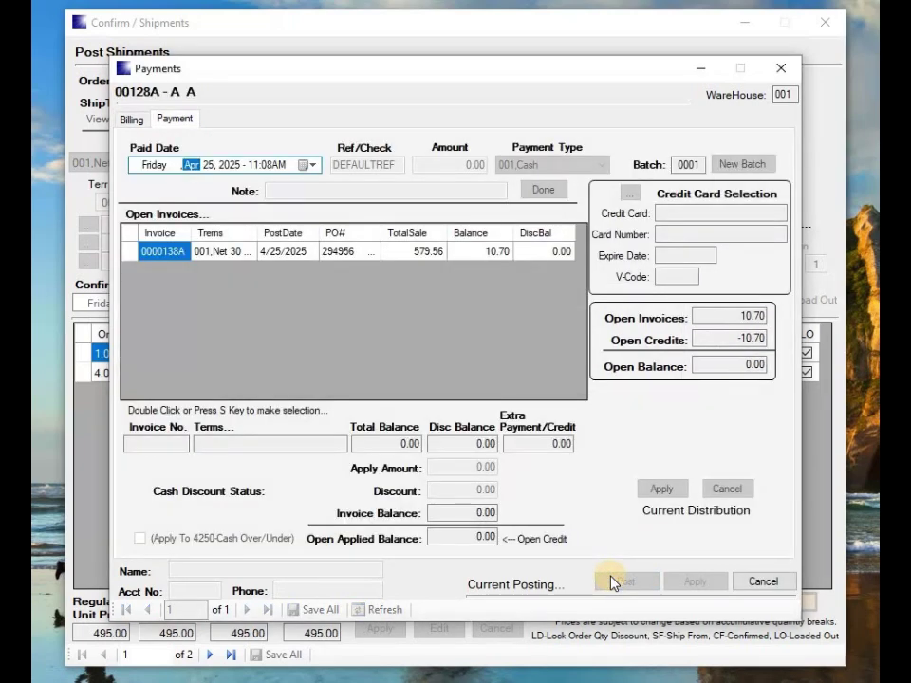
pyautogui.click(763, 582)
pyautogui.click(311, 609)
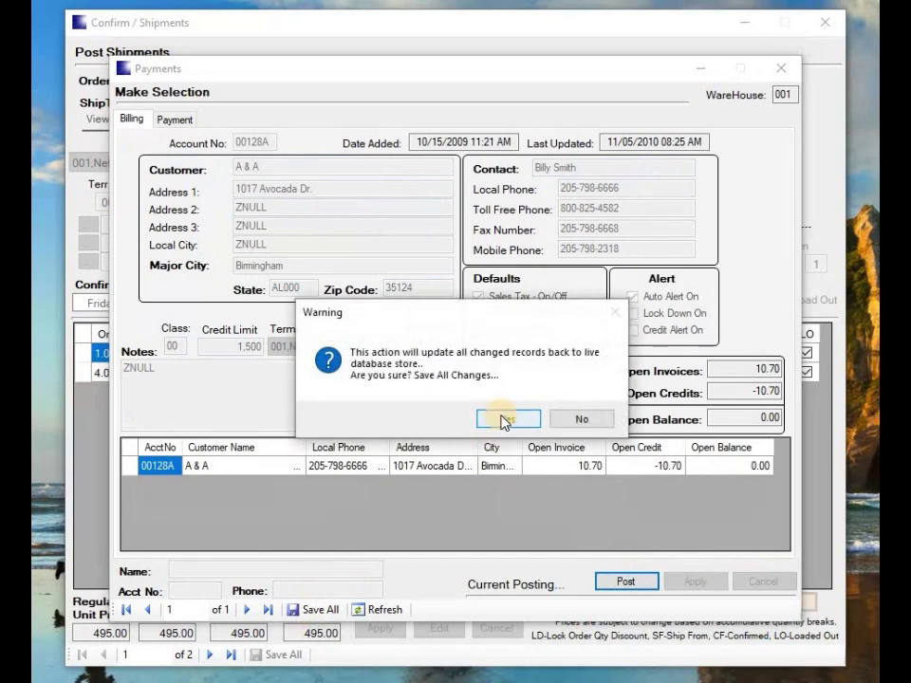
pyautogui.click(504, 419)
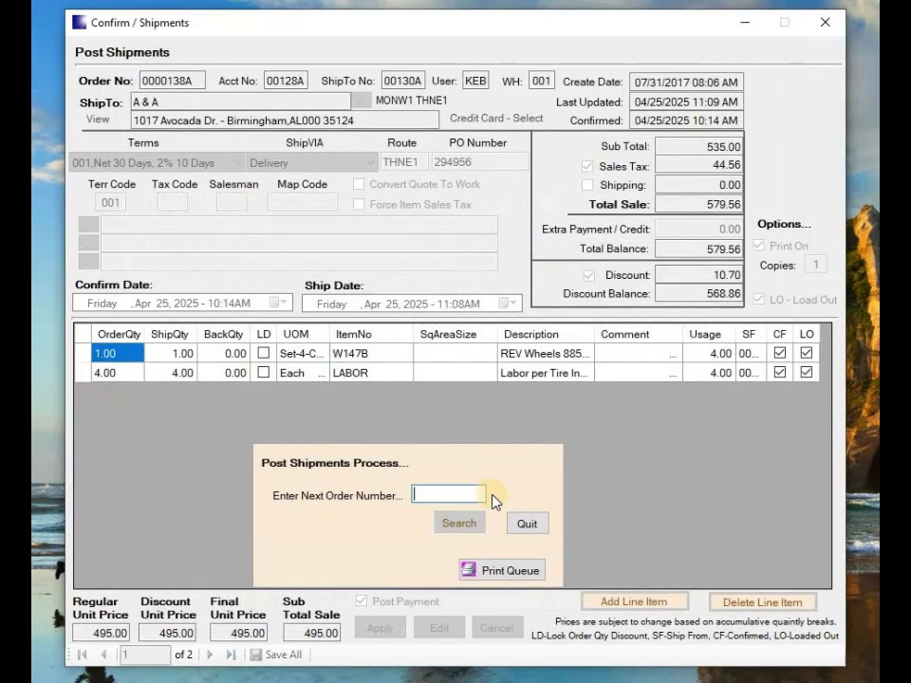
# Step: Open the posted invoice from the print queue and review its terms, line items, totals and balance due
pyautogui.click(509, 570)
pyautogui.click(180, 324)
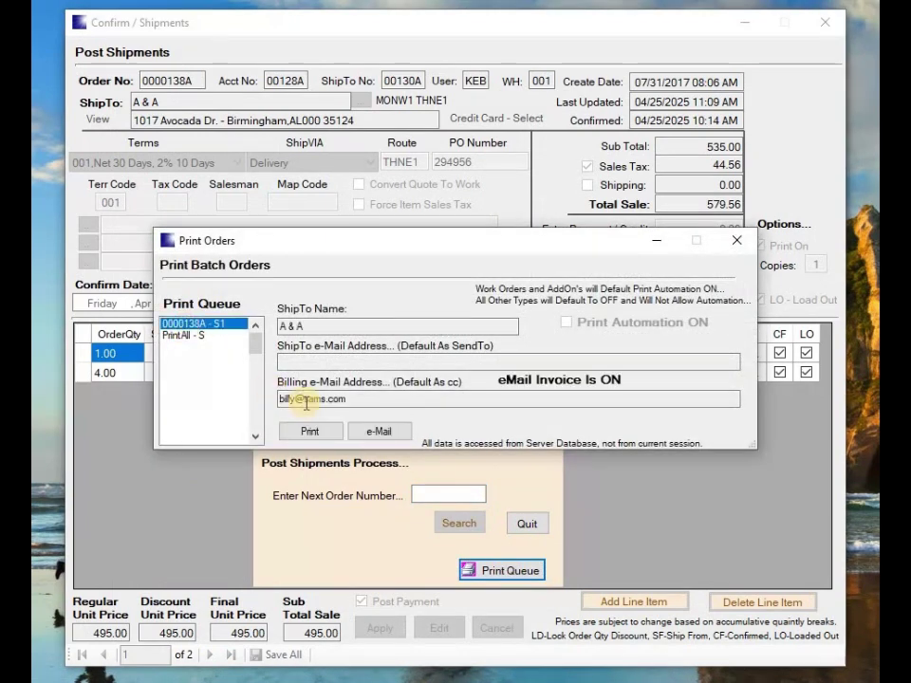
pyautogui.click(304, 432)
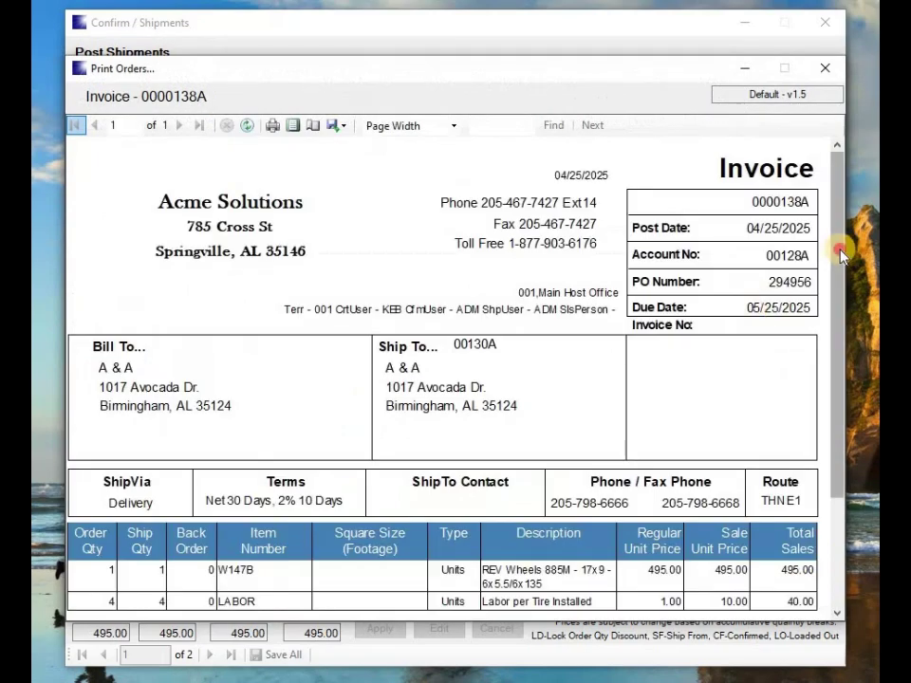
pyautogui.moveTo(841, 252); pyautogui.dragTo(821, 482)
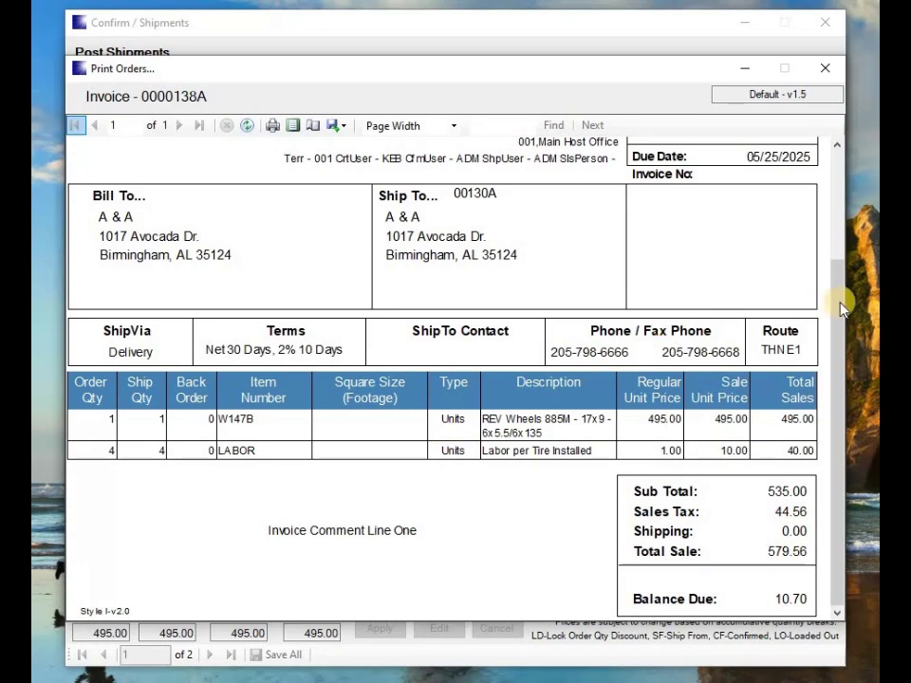
pyautogui.moveTo(839, 301); pyautogui.dragTo(846, 178)
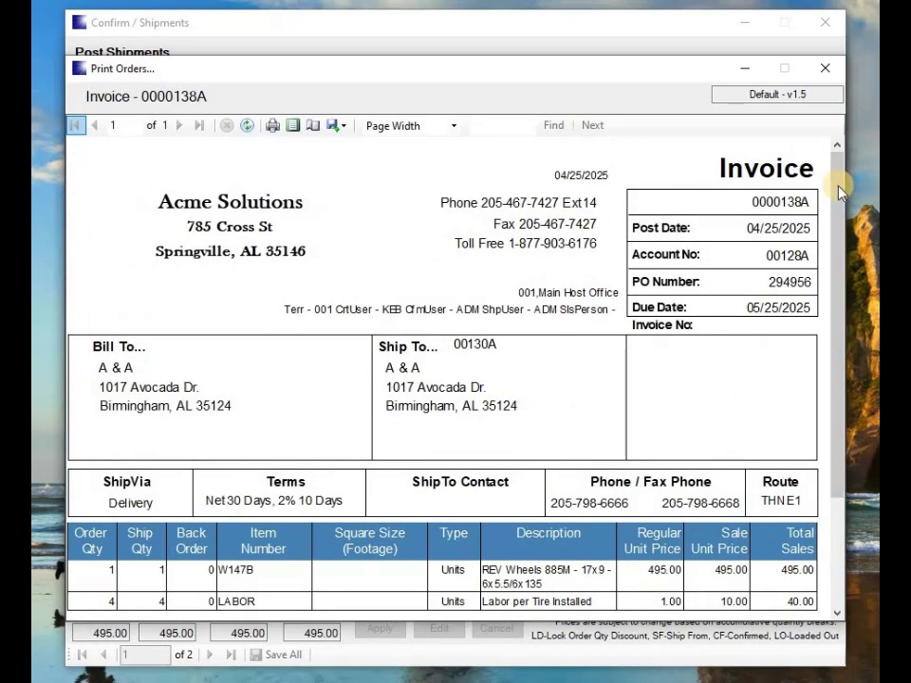
pyautogui.scroll(-3, 833, 351)
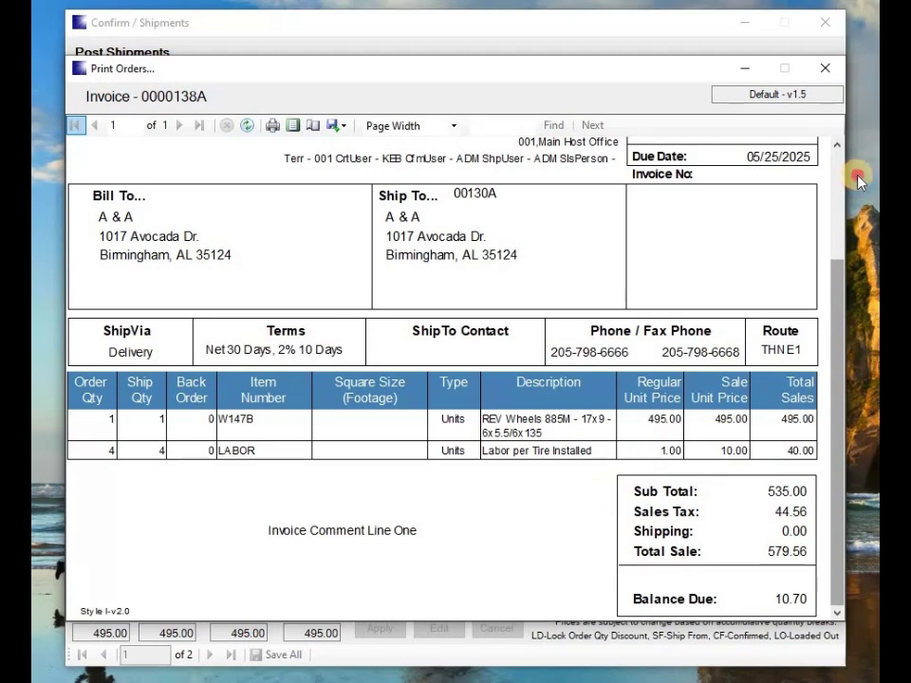
pyautogui.scroll(3, 638, 183)
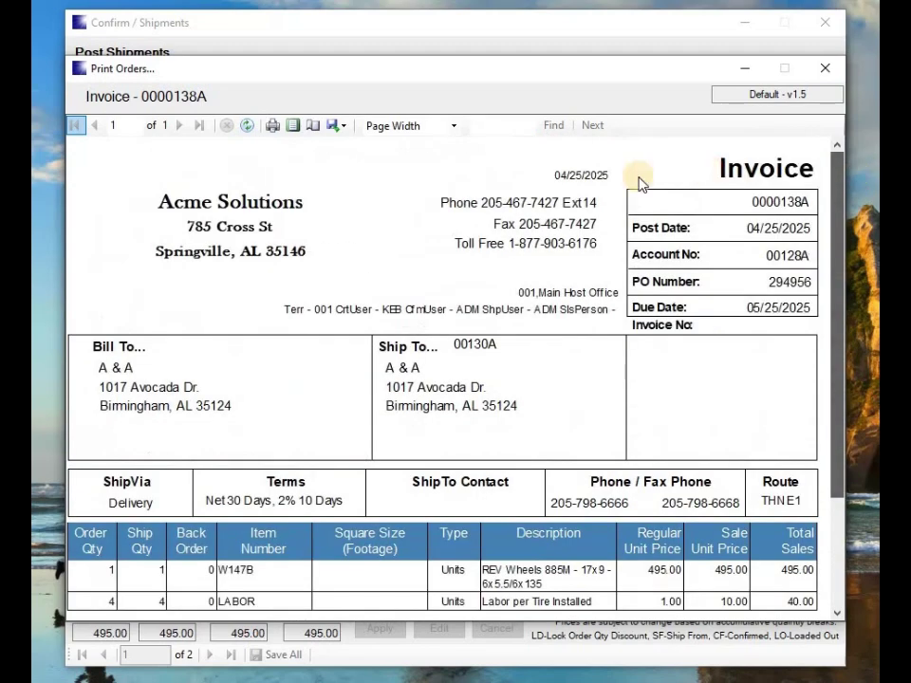
# Step: Empty the print queue after closing the invoice preview, and quit the post shipments process
pyautogui.click(824, 70)
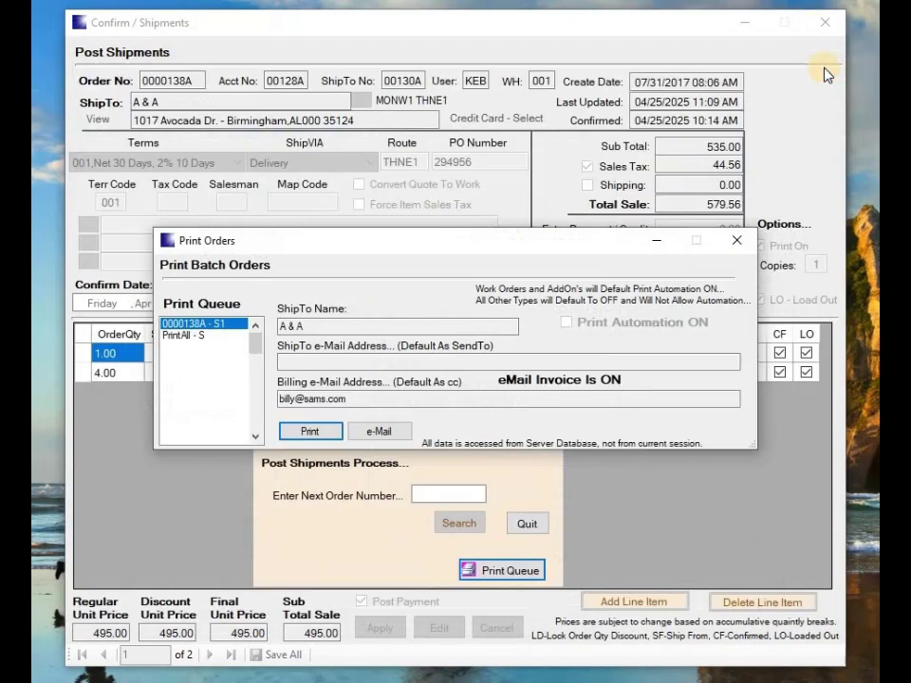
pyautogui.click(746, 246)
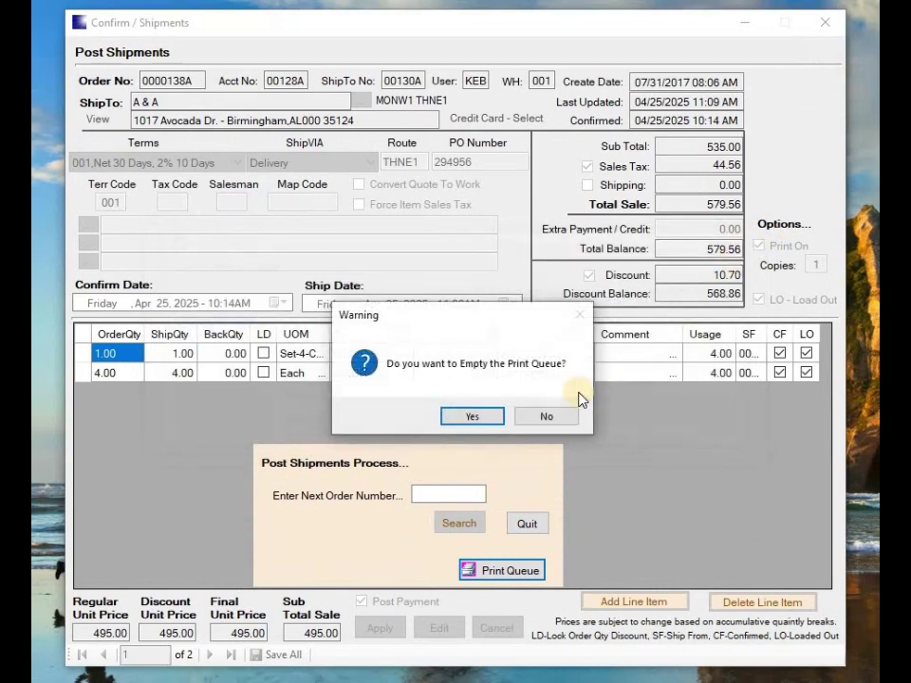
pyautogui.click(474, 414)
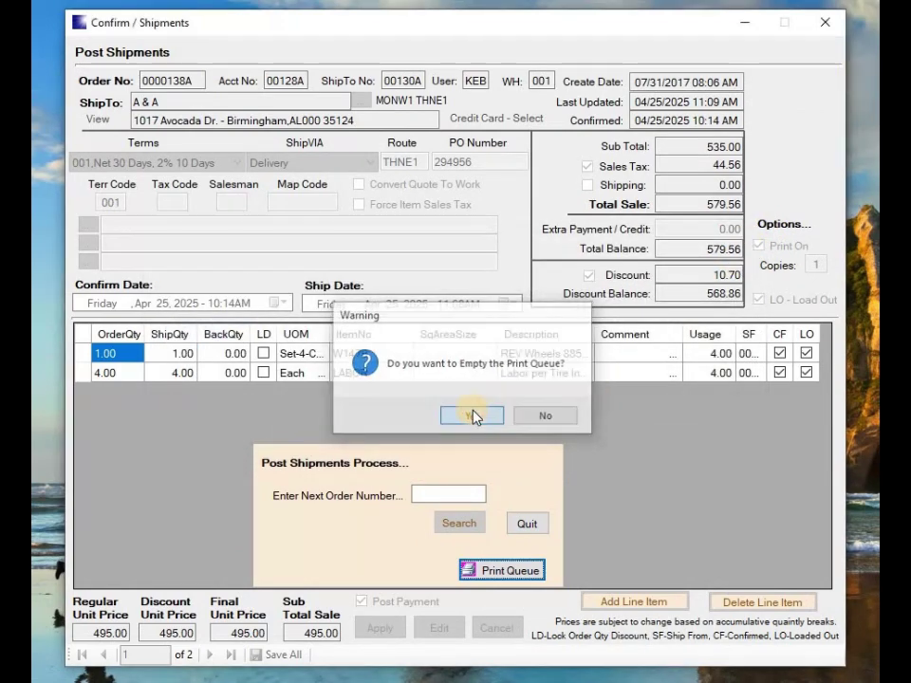
pyautogui.click(524, 522)
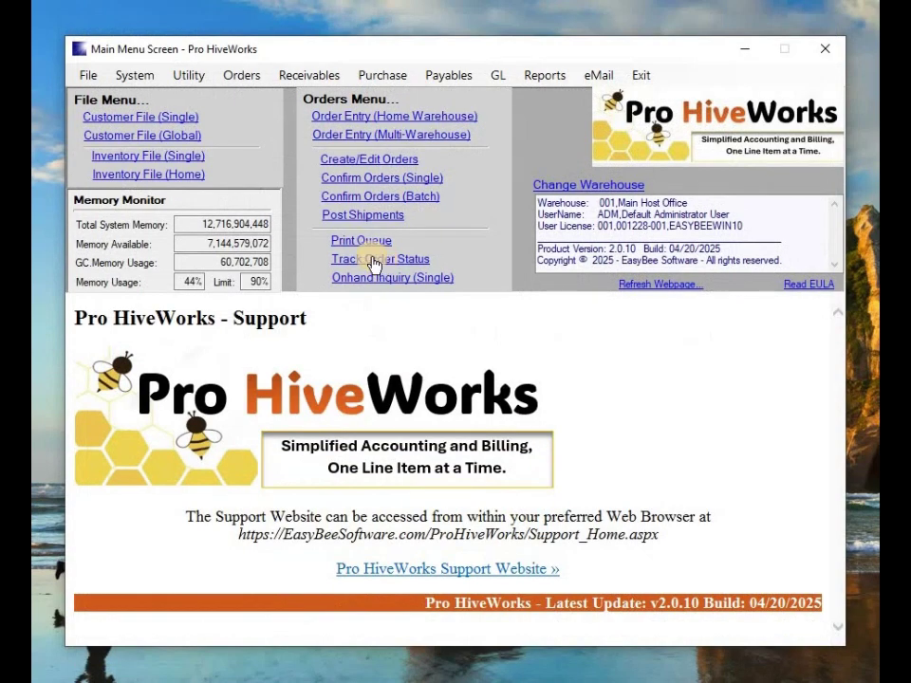
# Step: In Void Payments, select customer A & A and open the CK5994 check payment for voiding
pyautogui.click(327, 76)
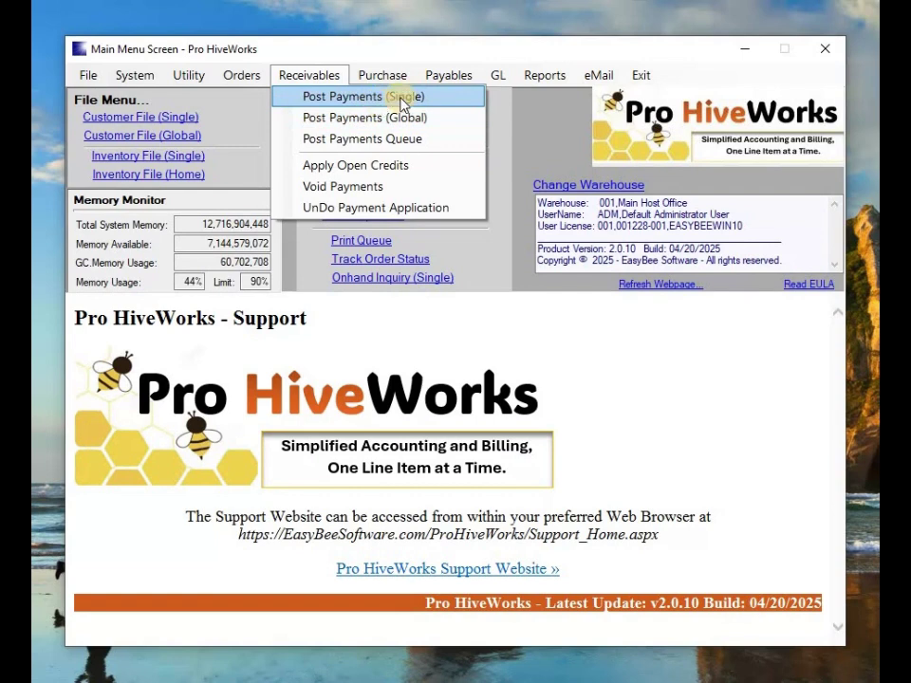
pyautogui.click(362, 190)
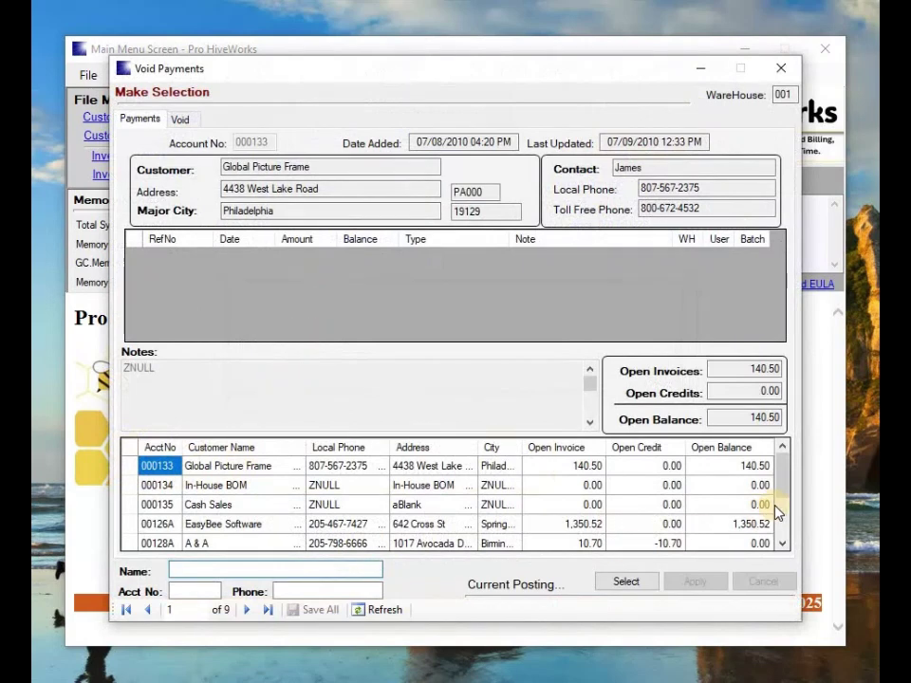
pyautogui.click(781, 543)
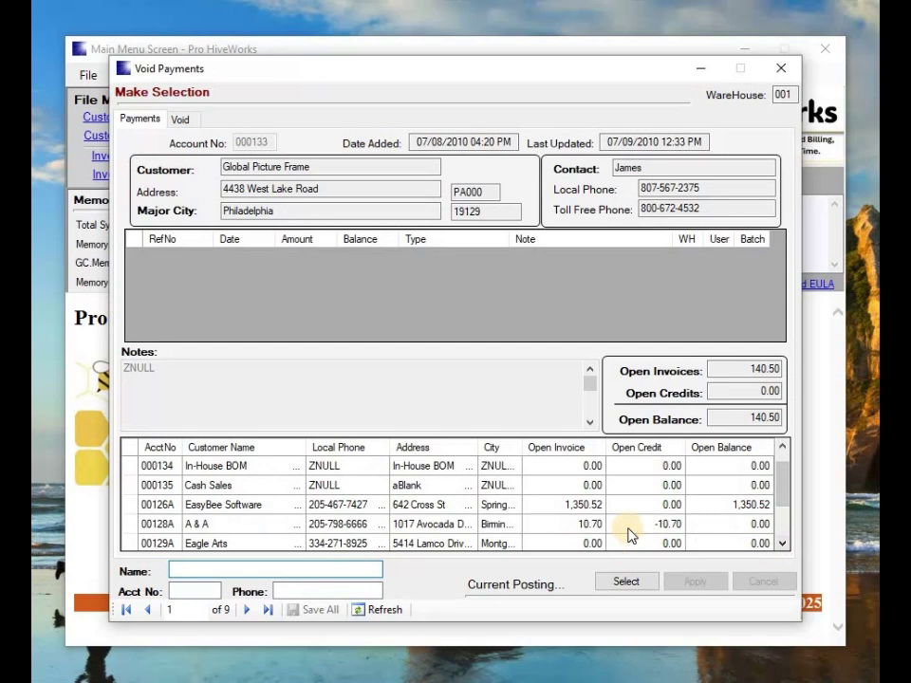
pyautogui.click(628, 527)
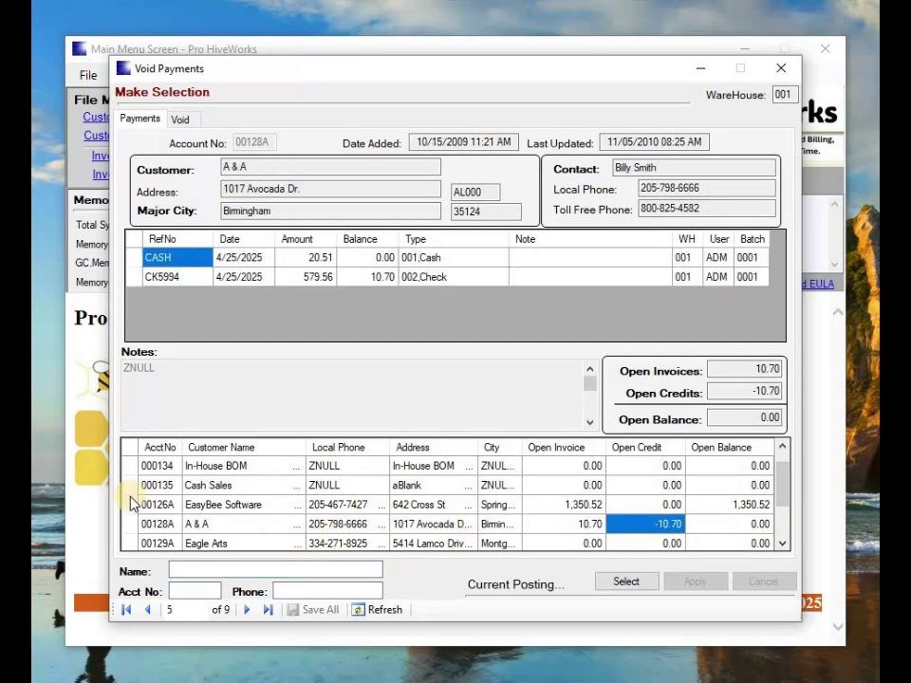
pyautogui.click(131, 527)
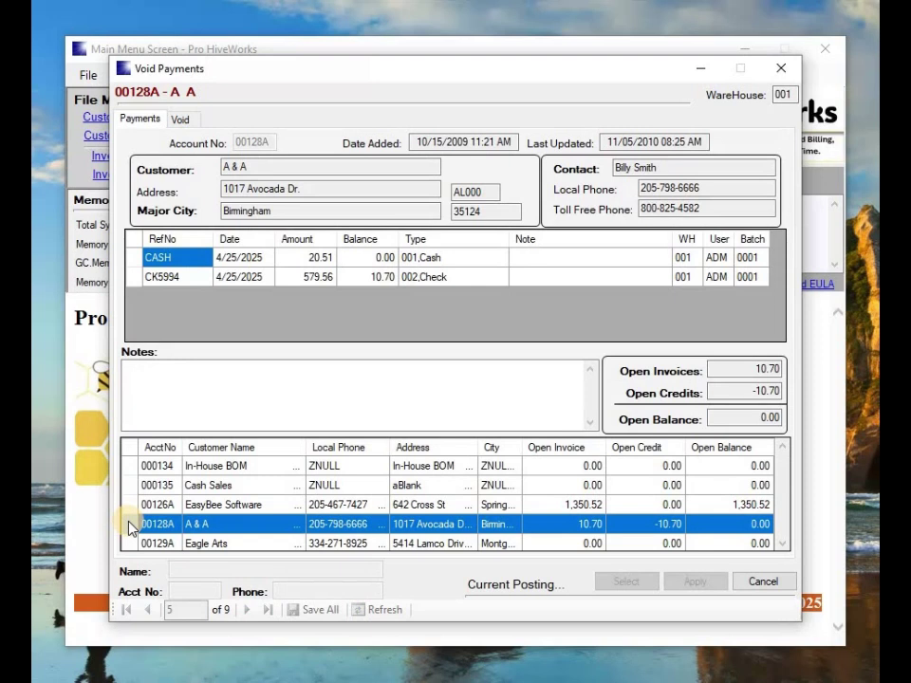
pyautogui.click(132, 277)
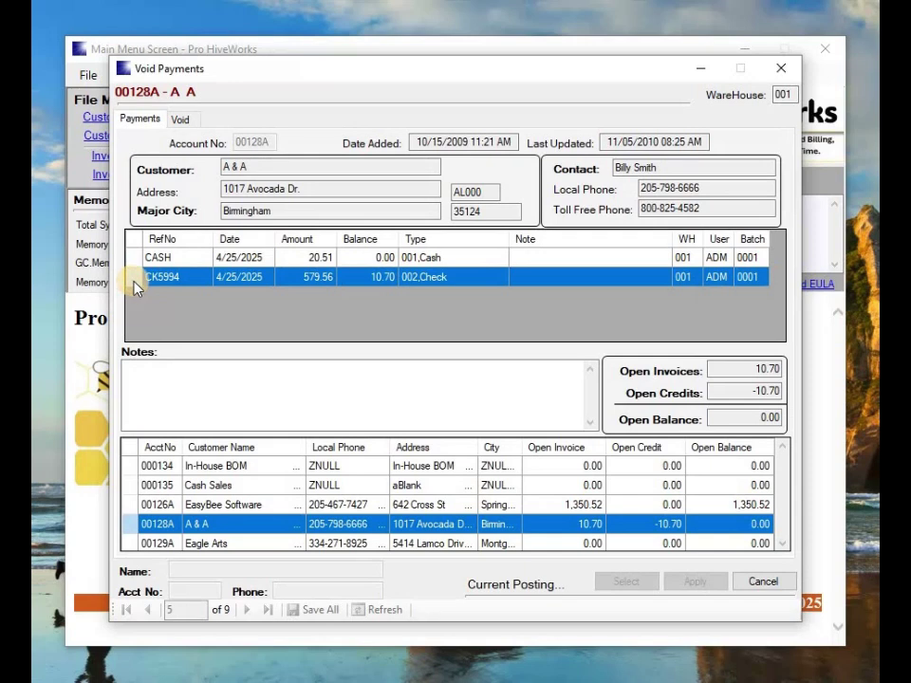
pyautogui.doubleClick(133, 278)
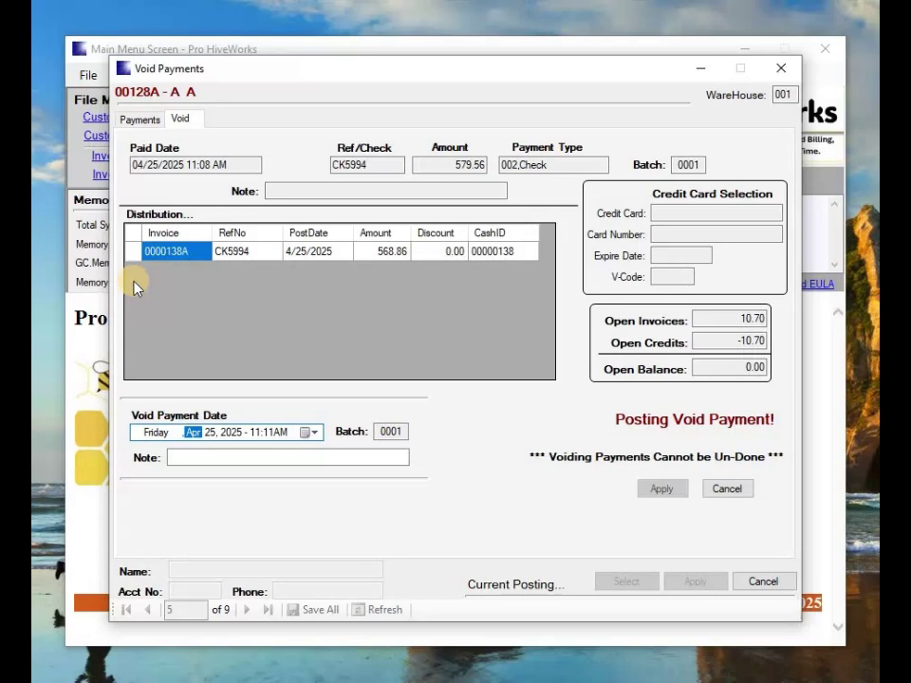
# Step: Enter "Discount Issue" as the void note and post the void of the CK5994 check payment
pyautogui.press('Tab')
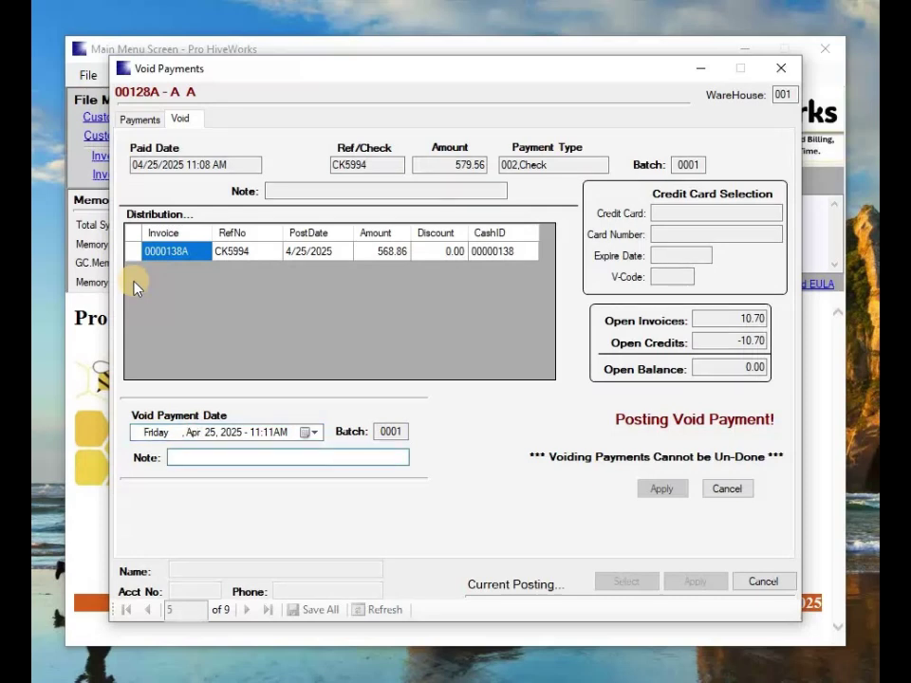
pyautogui.write('Discount Issdue')
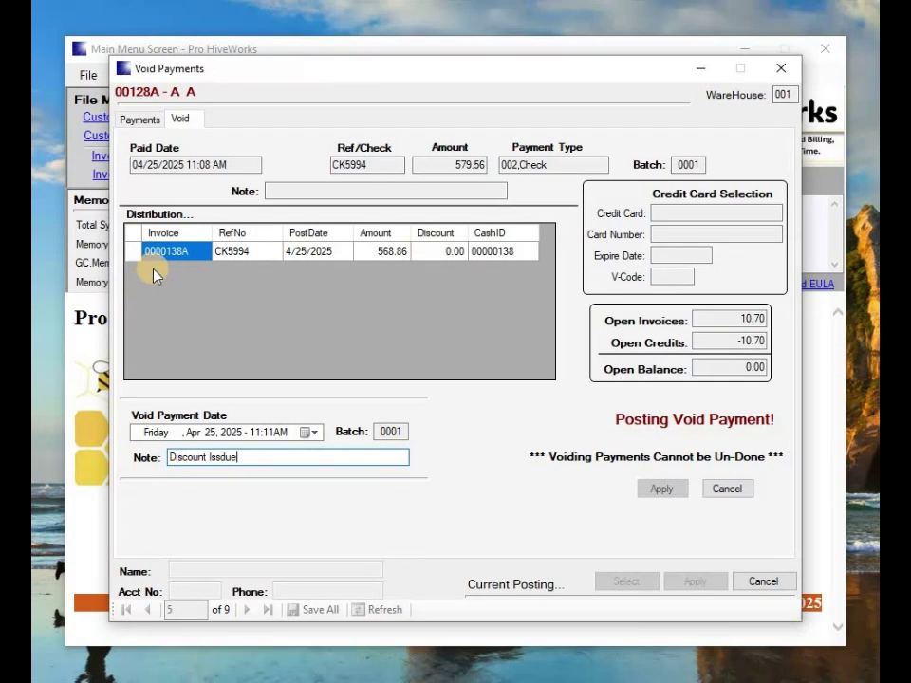
pyautogui.press('BackSpace')
pyautogui.press('BackSpace')
pyautogui.press('BackSpace')
pyautogui.press('BackSpace')
pyautogui.press('BackSpace')
pyautogui.press('BackSpace')
pyautogui.write('Isue')
pyautogui.press('BackSpace')
pyautogui.press('BackSpace')
pyautogui.write('sue')
pyautogui.press('Tab')
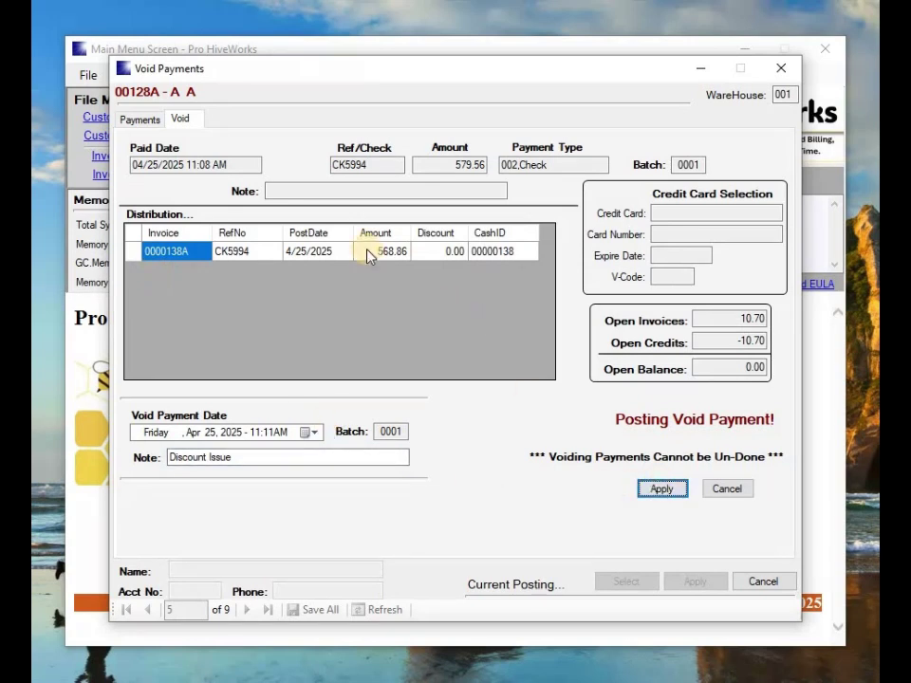
pyautogui.click(654, 490)
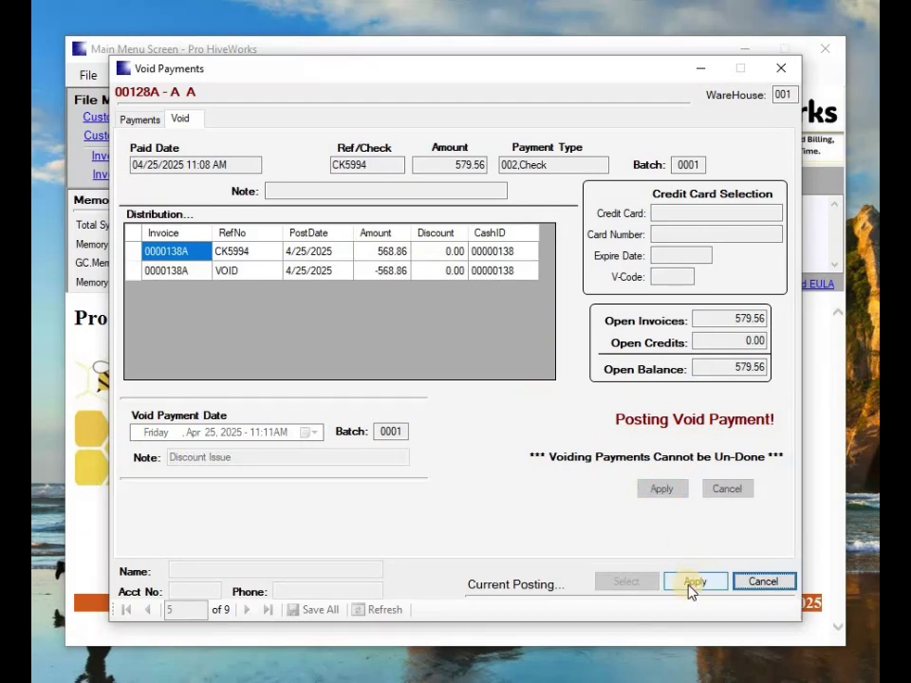
# Step: Apply the current void posting, save all changes to the live database and close Void Payments
pyautogui.click(692, 583)
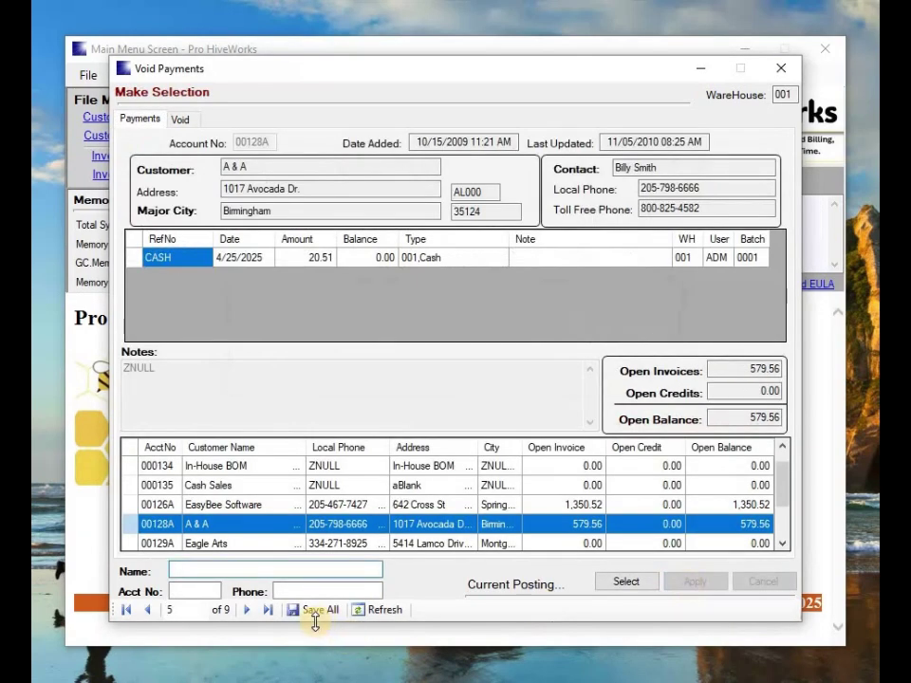
pyautogui.click(313, 610)
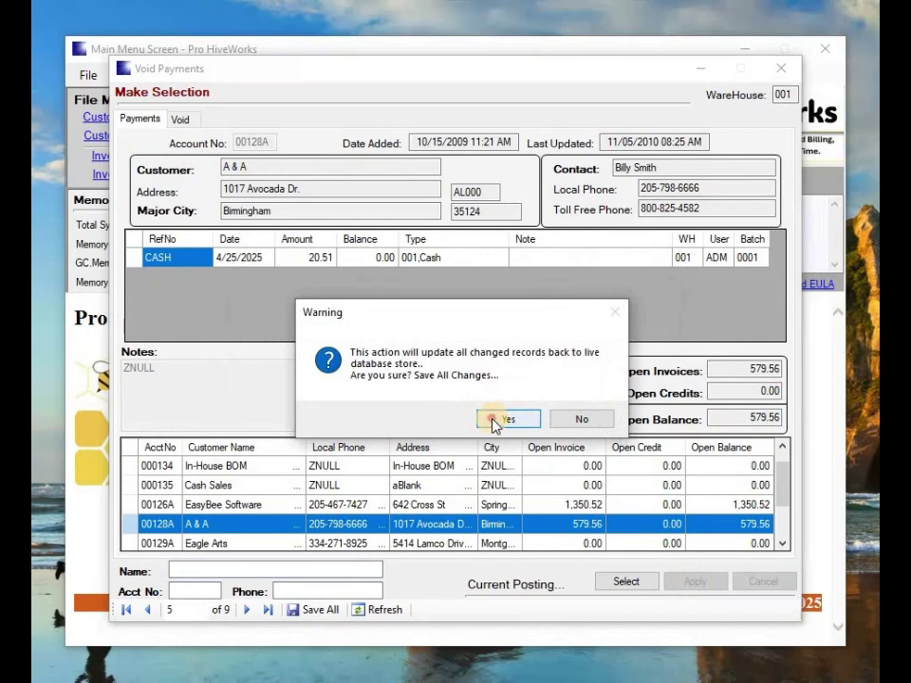
pyautogui.click(493, 418)
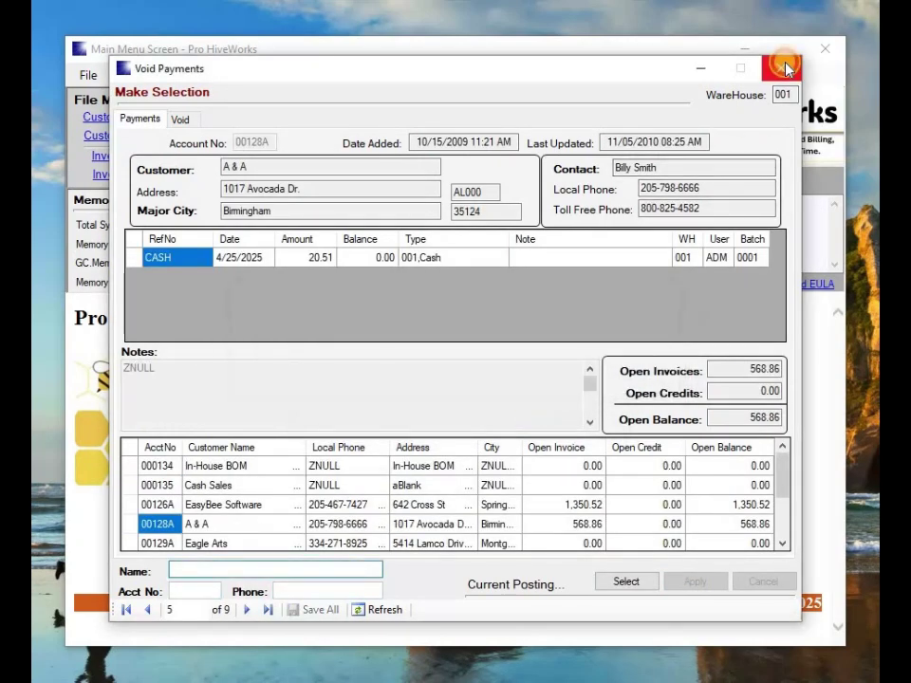
pyautogui.click(783, 68)
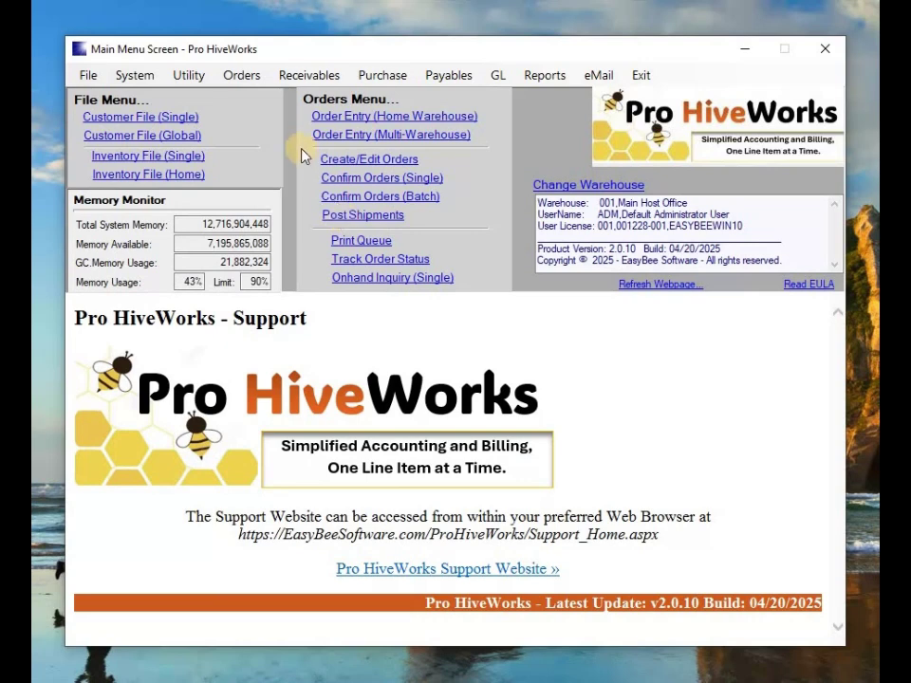
pyautogui.click(244, 77)
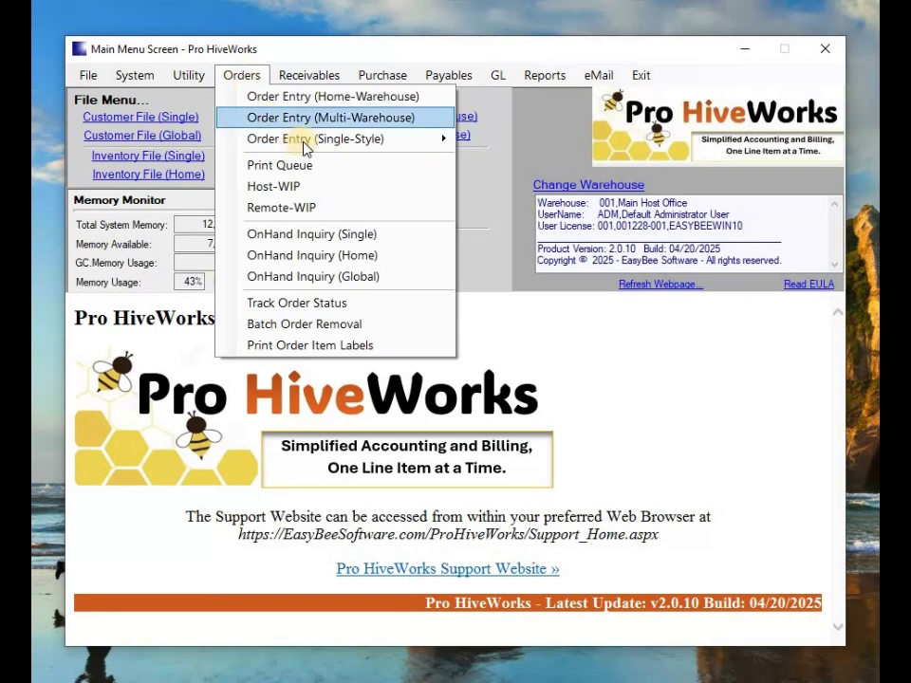
pyautogui.moveTo(306, 147)
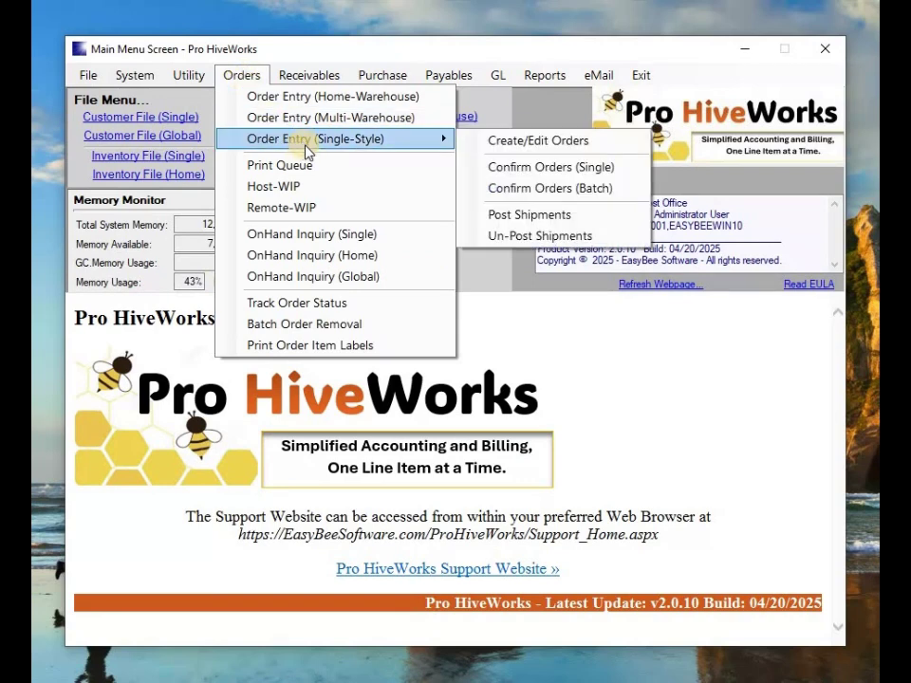
pyautogui.click(535, 114)
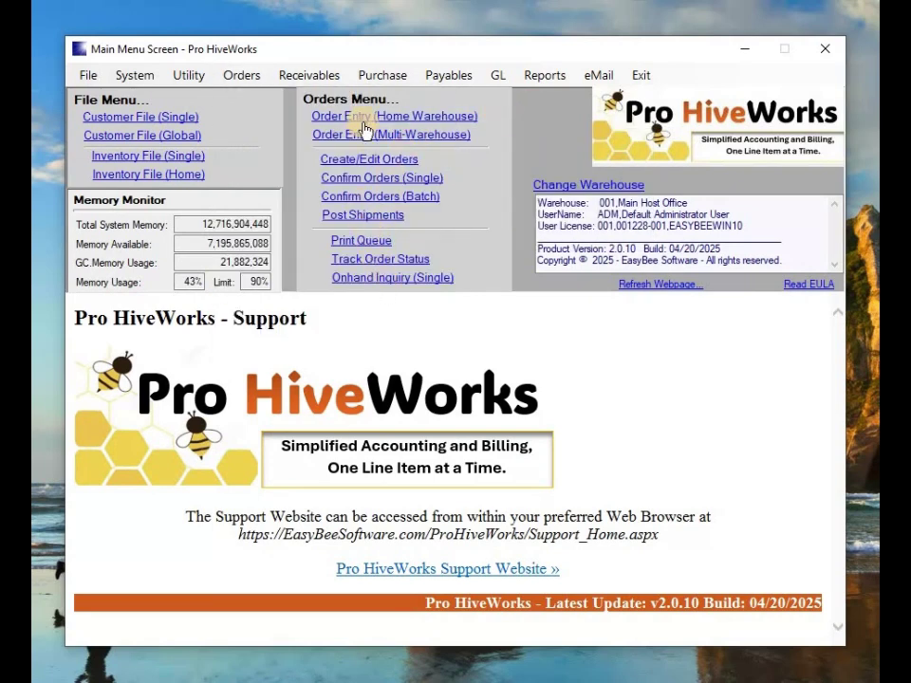
# Step: Open Un-Post Shipments, try to un-post the A & A order with the voided payment, and quit the process
pyautogui.click(254, 84)
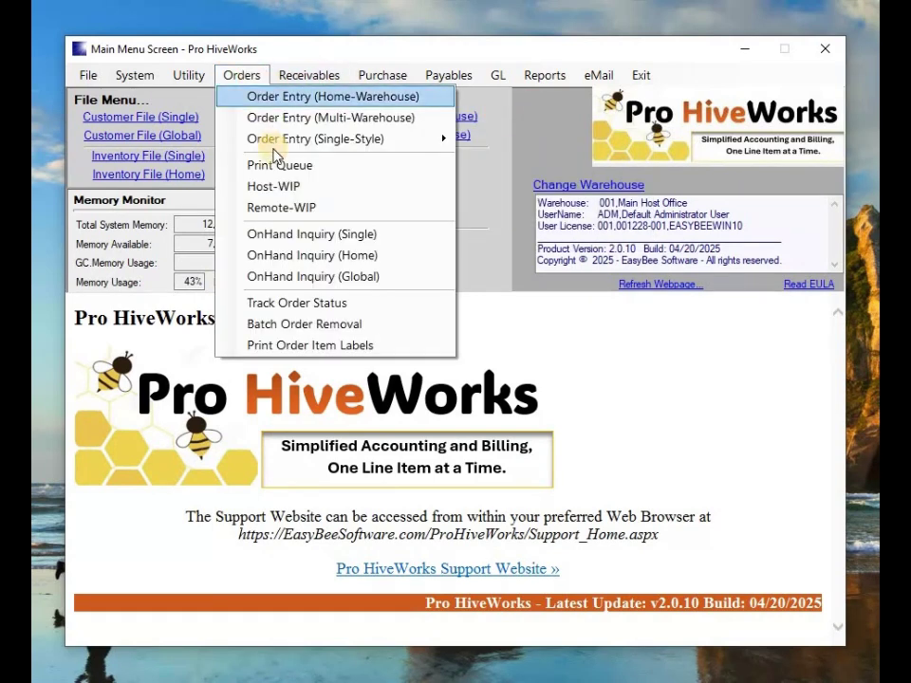
pyautogui.moveTo(275, 140)
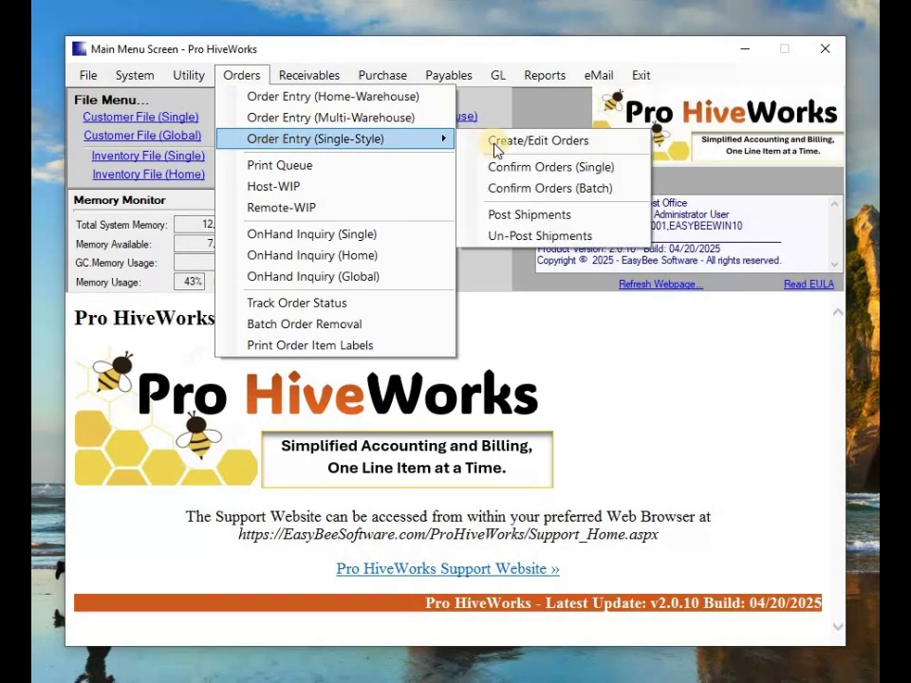
pyautogui.click(542, 237)
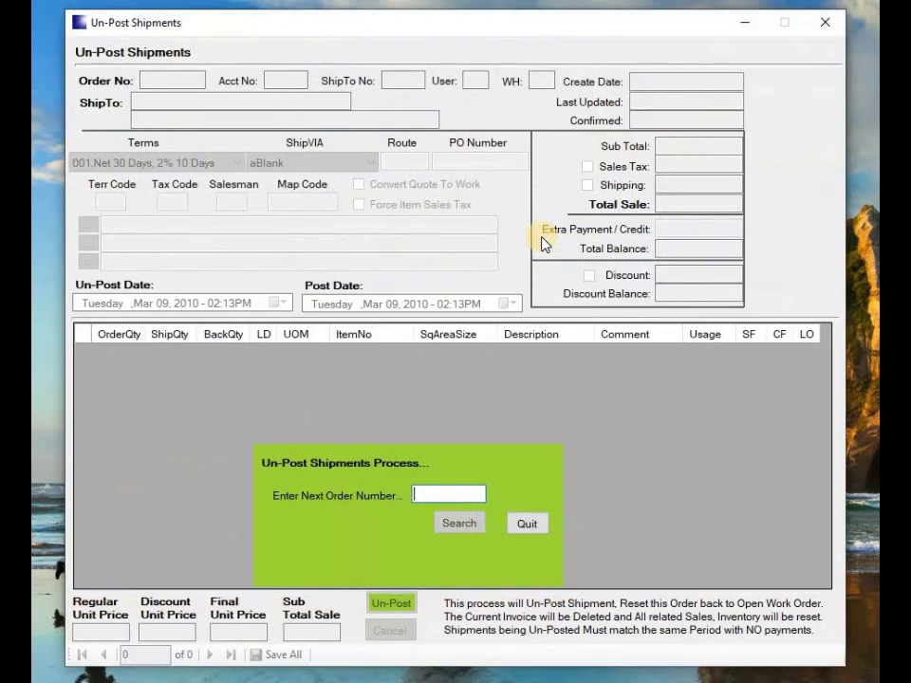
pyautogui.write('138A')
pyautogui.press('Tab')
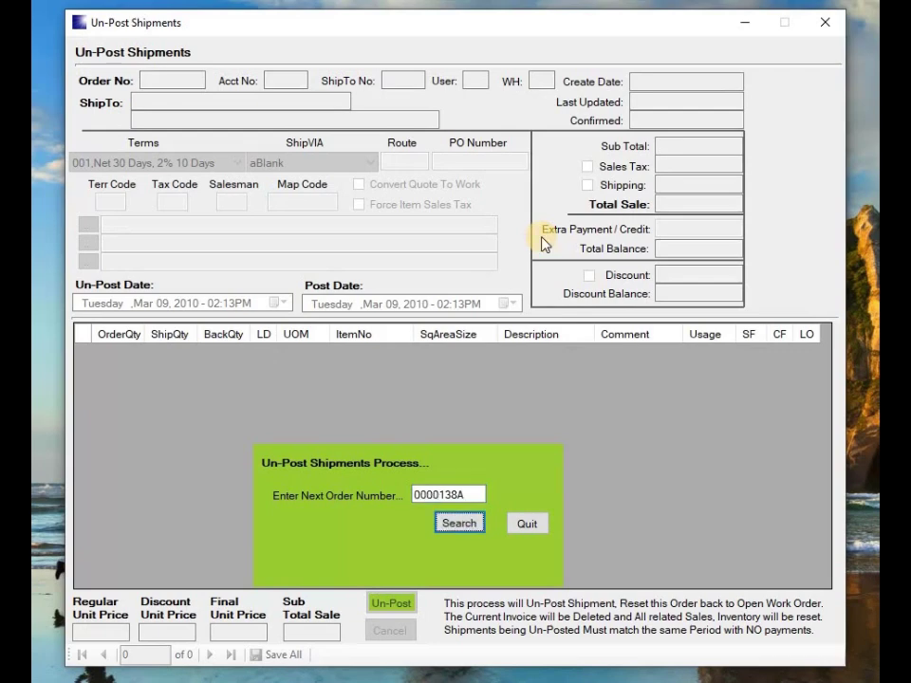
pyautogui.press('Return')
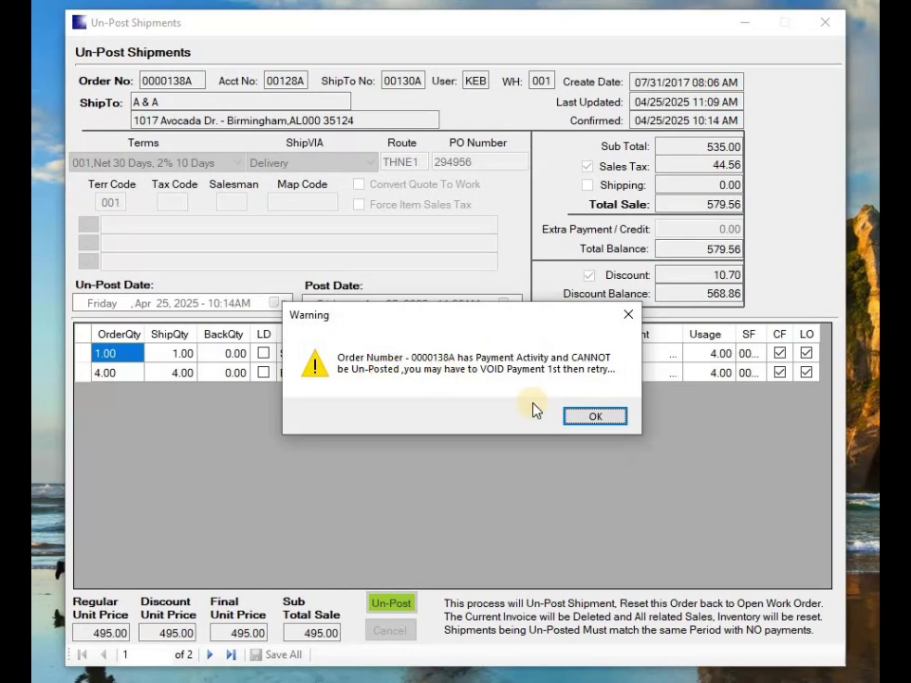
pyautogui.click(595, 420)
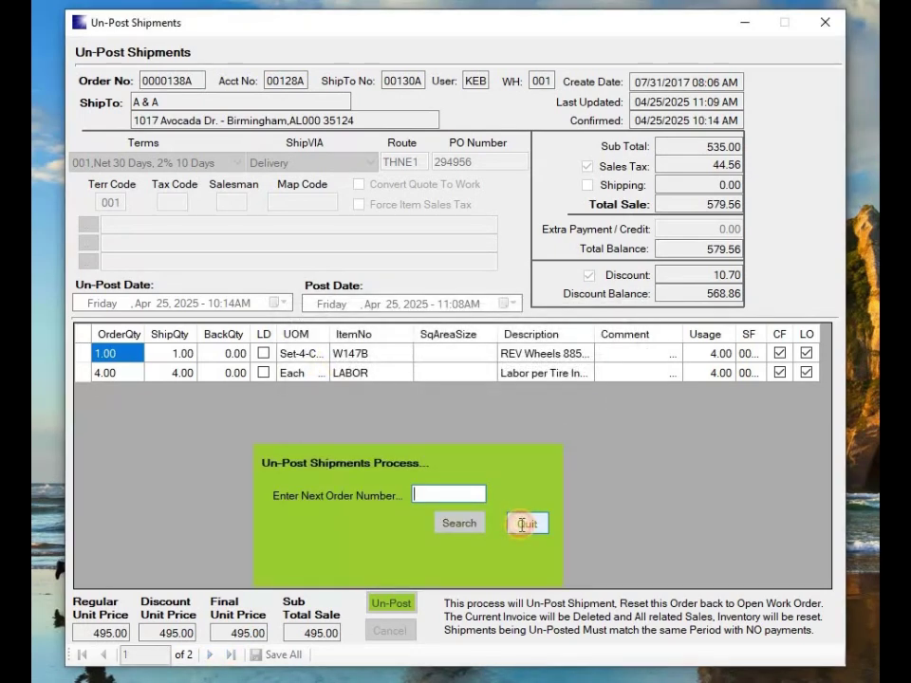
pyautogui.click(523, 524)
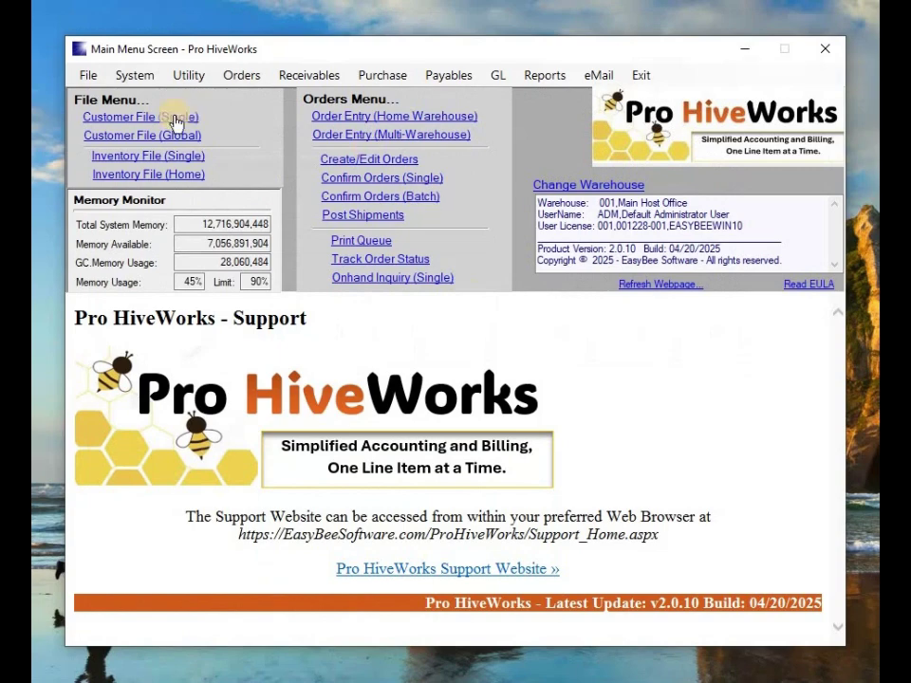
# Step: Open the A & A customer record and reset its open receivables balance in the aging view
pyautogui.click(140, 121)
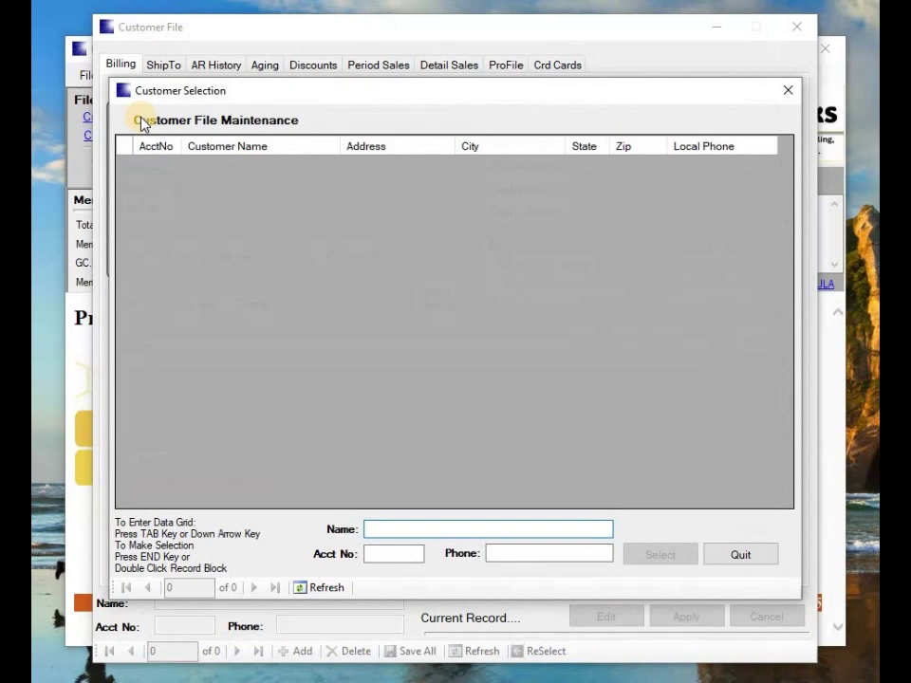
pyautogui.write('A')
pyautogui.press('Return')
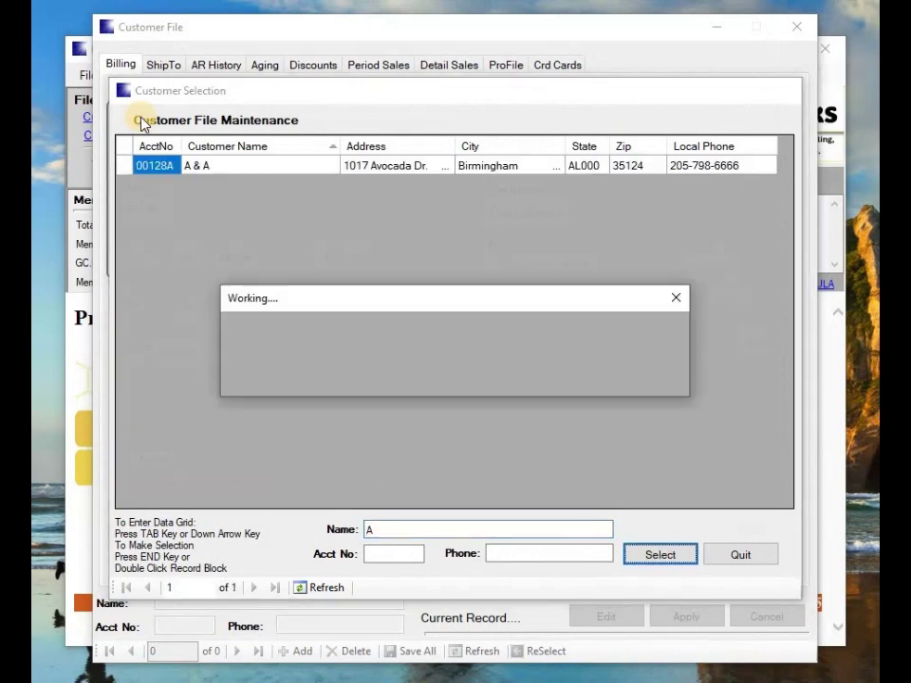
pyautogui.press('Return')
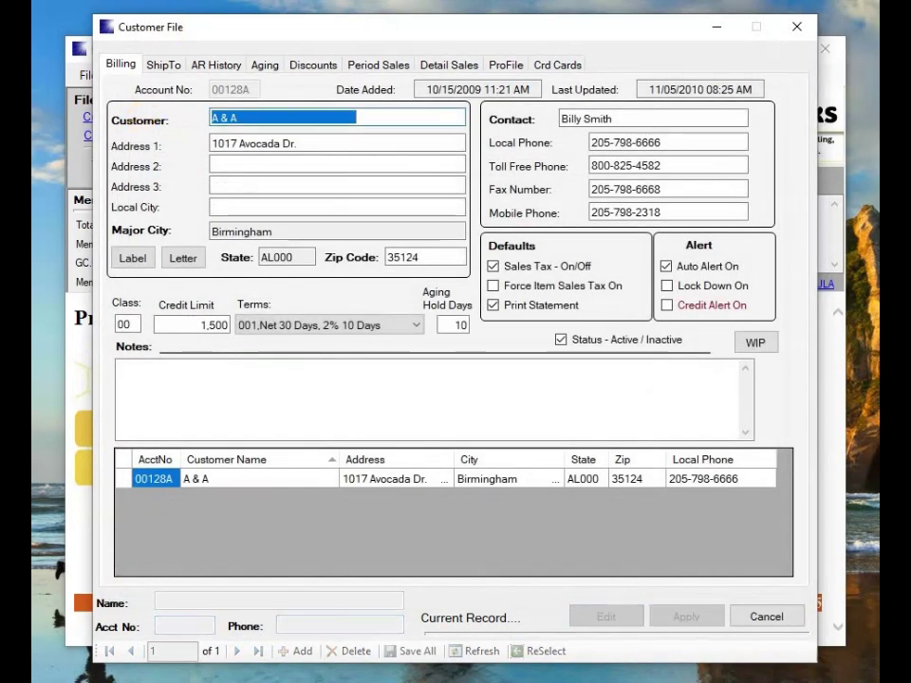
pyautogui.click(260, 68)
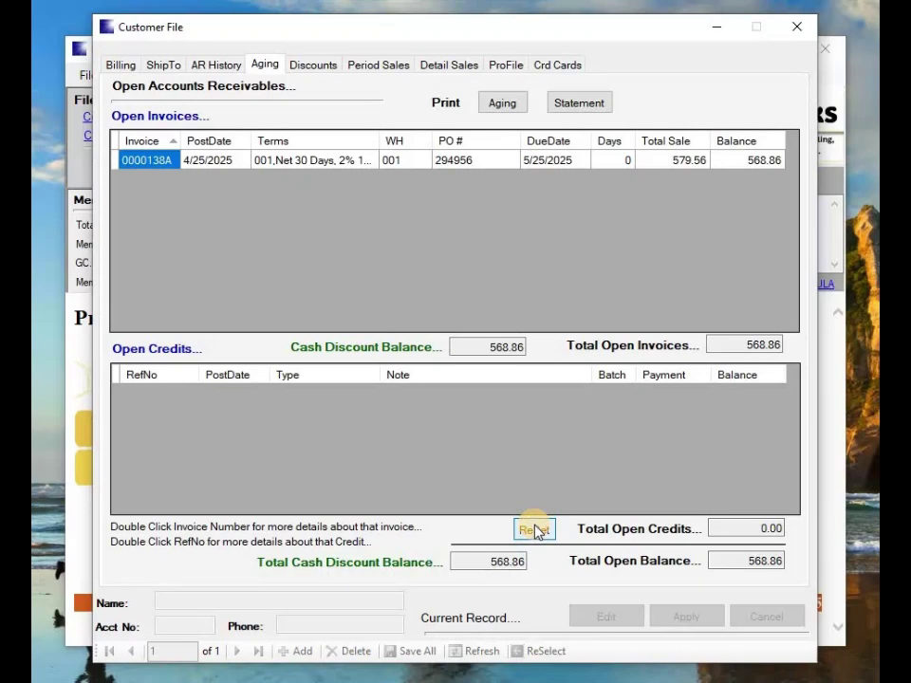
# Step: Switch the Sales Tax default off and back on in the billing details, save the A & A record and close the customer file
pyautogui.click(118, 67)
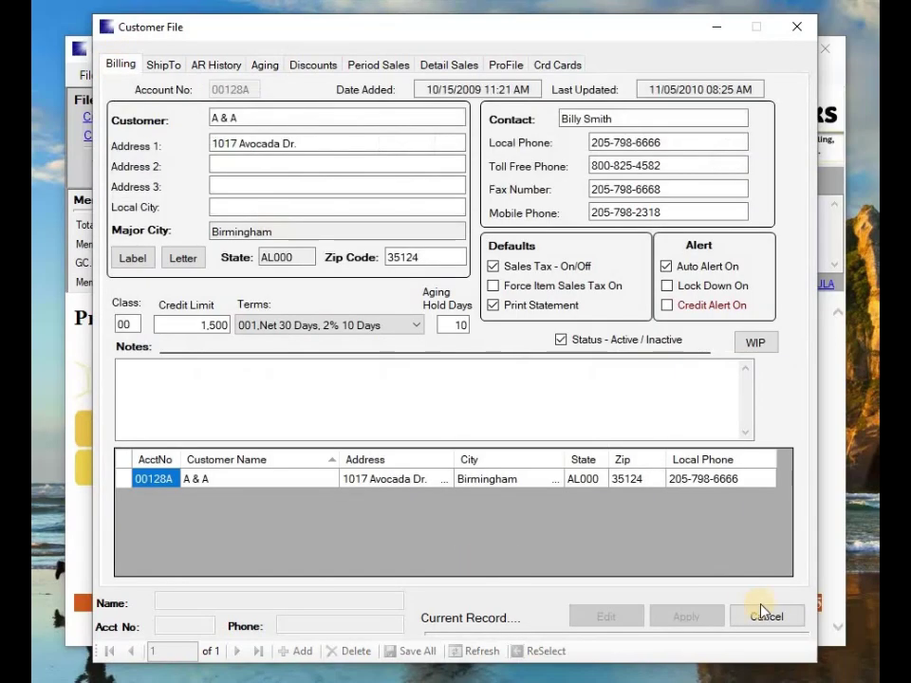
pyautogui.click(492, 270)
pyautogui.click(491, 270)
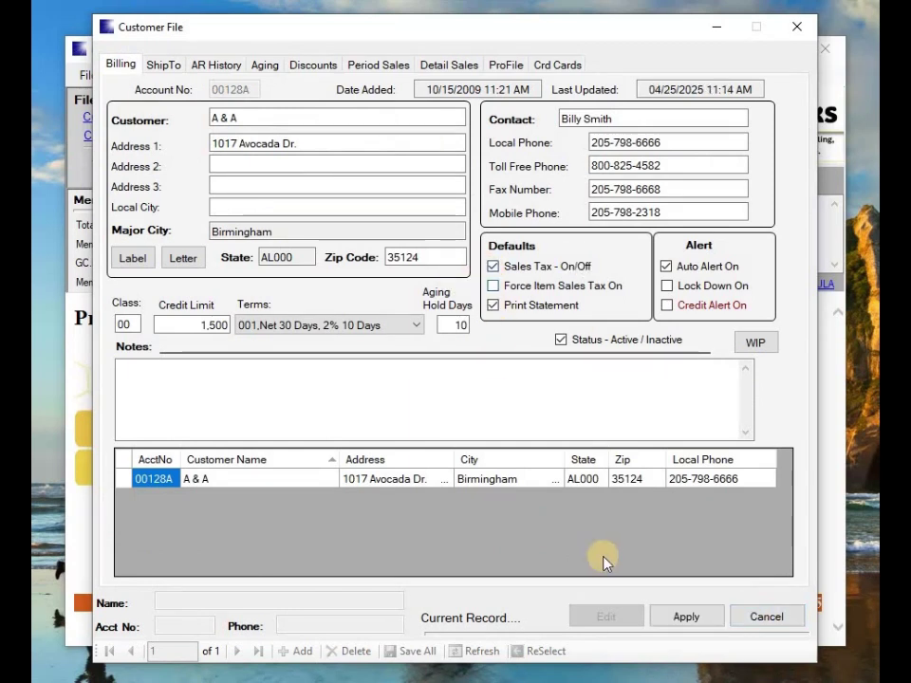
pyautogui.click(687, 618)
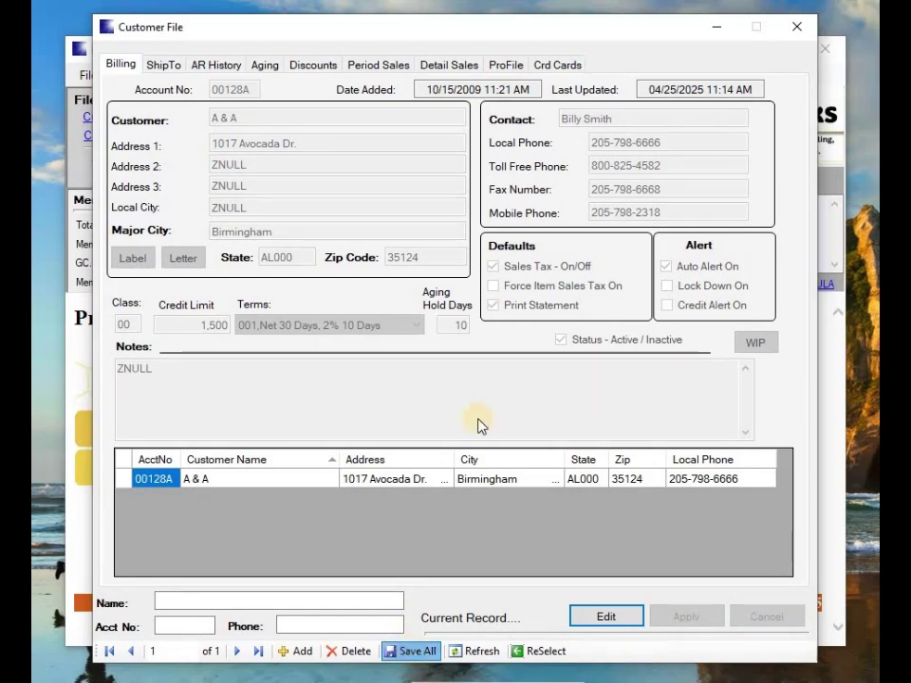
pyautogui.click(505, 420)
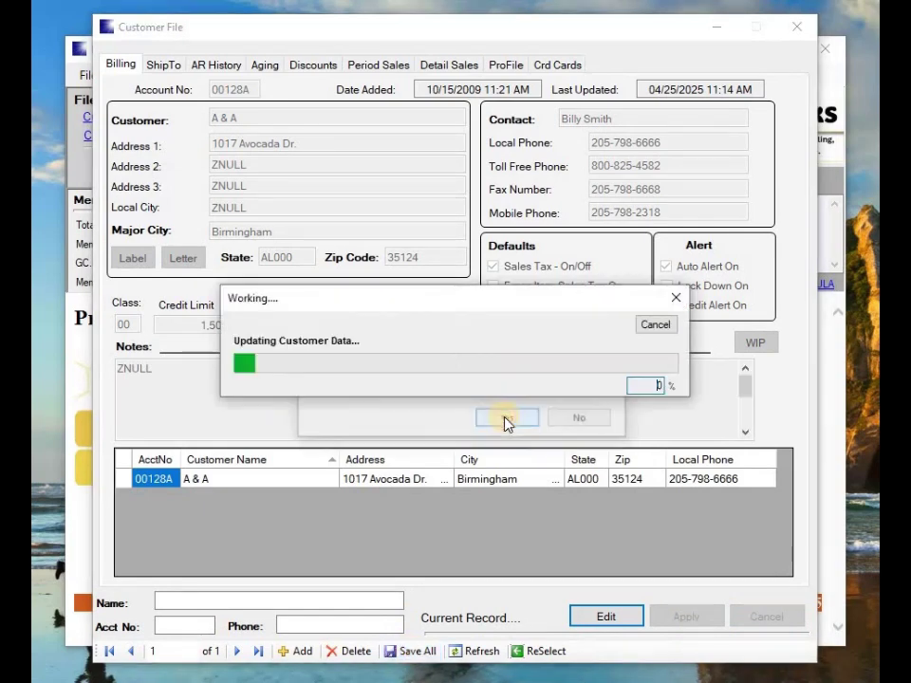
pyautogui.click(803, 30)
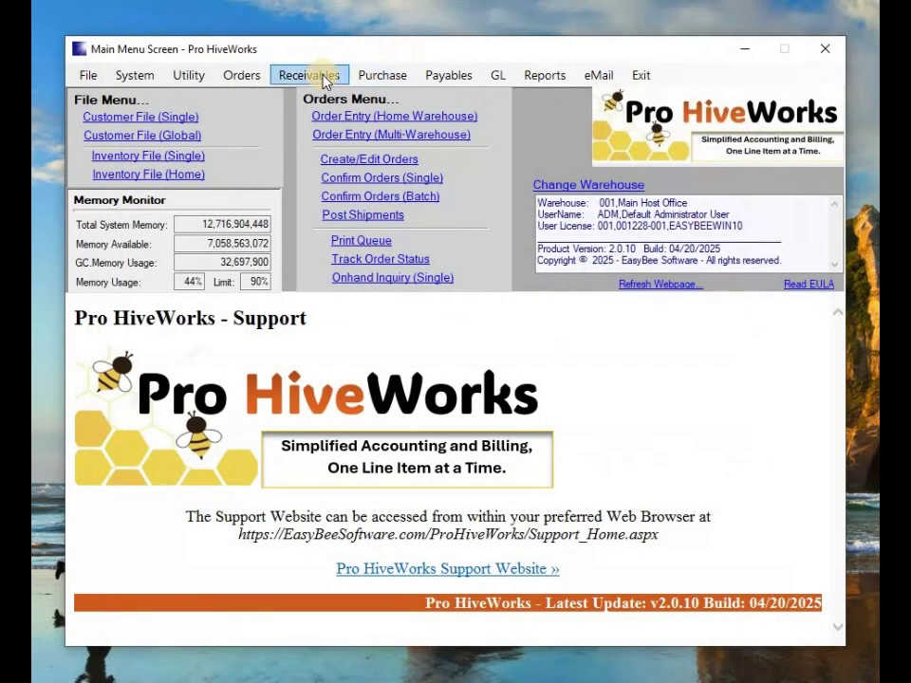
# Step: Retry un-posting the A & A order in Un-Post Shipments and quit the process
pyautogui.click(253, 80)
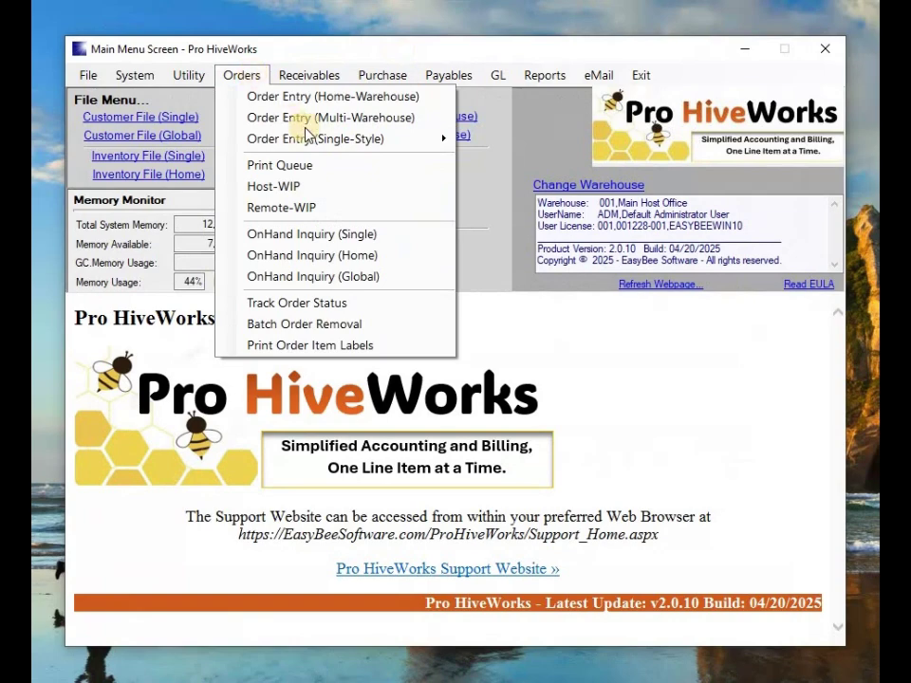
pyautogui.moveTo(324, 150)
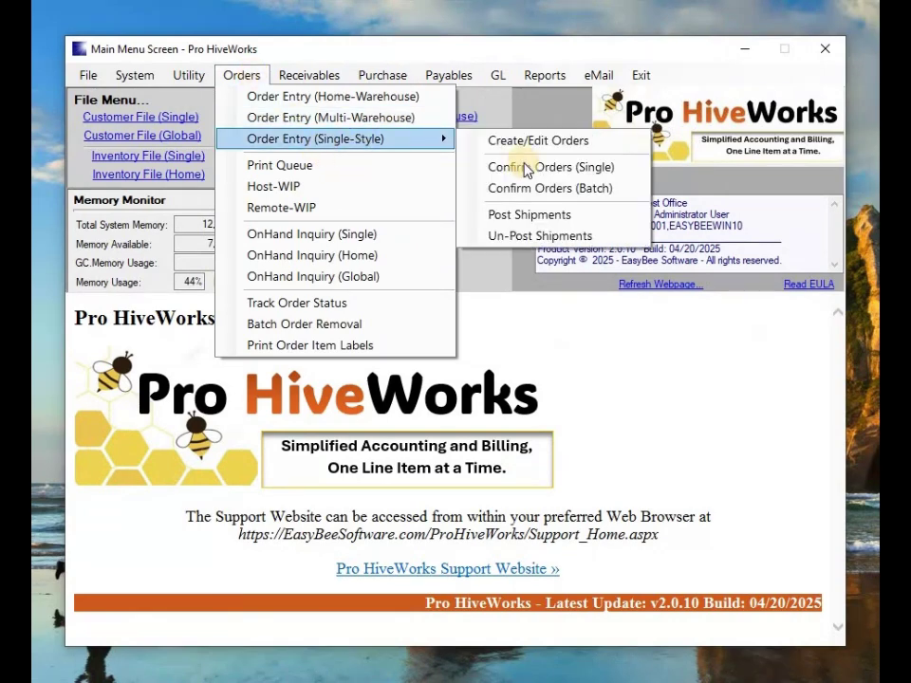
pyautogui.click(567, 236)
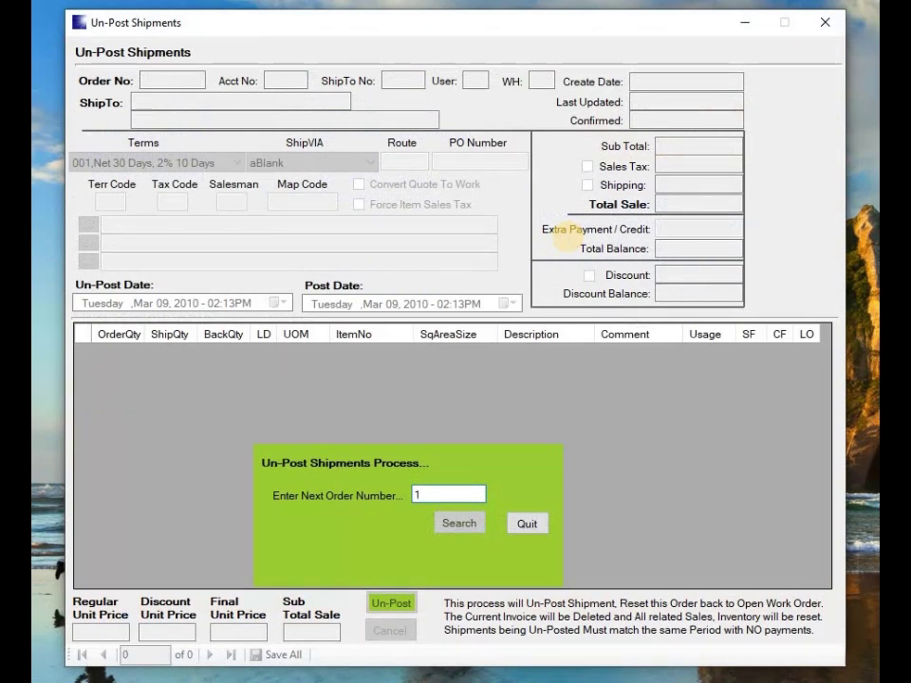
pyautogui.write('138A')
pyautogui.press('Return')
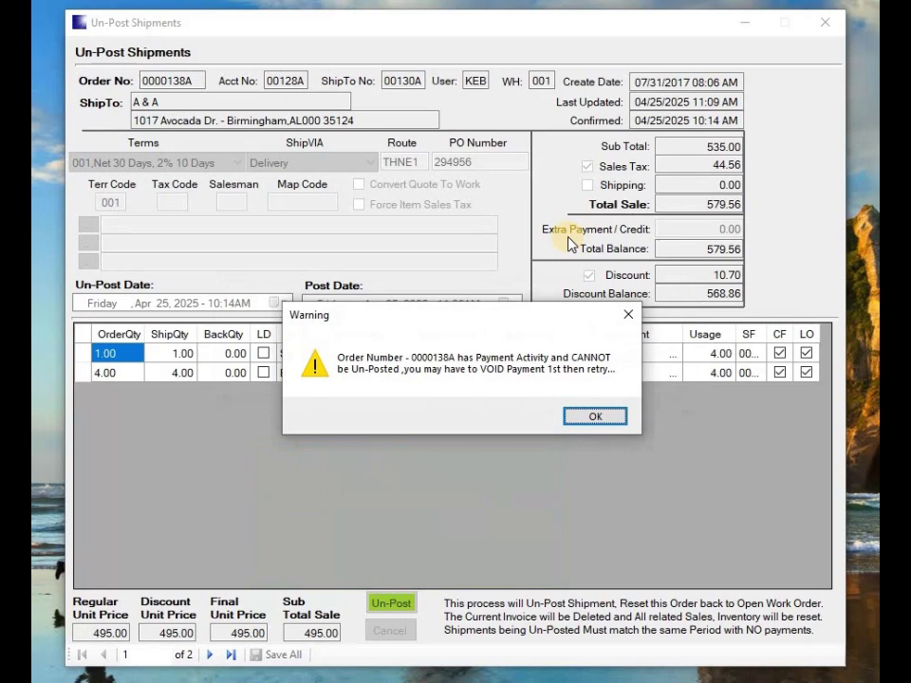
pyautogui.press('Return')
pyautogui.click(526, 525)
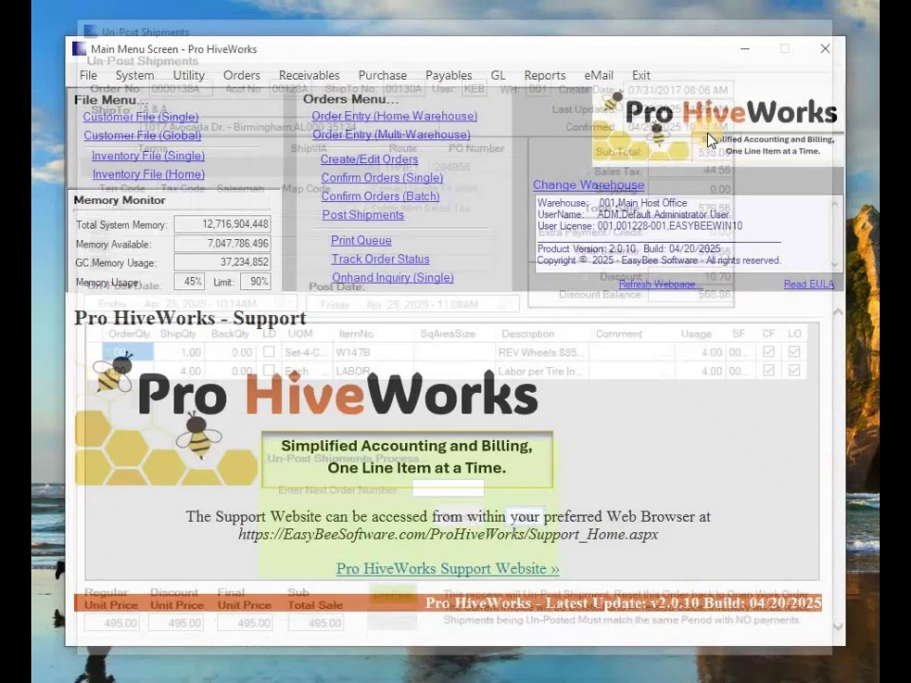
# Step: Recalculate all customer account balances with Reset Account Balance, save the changes to the database and close the utility
pyautogui.click(180, 73)
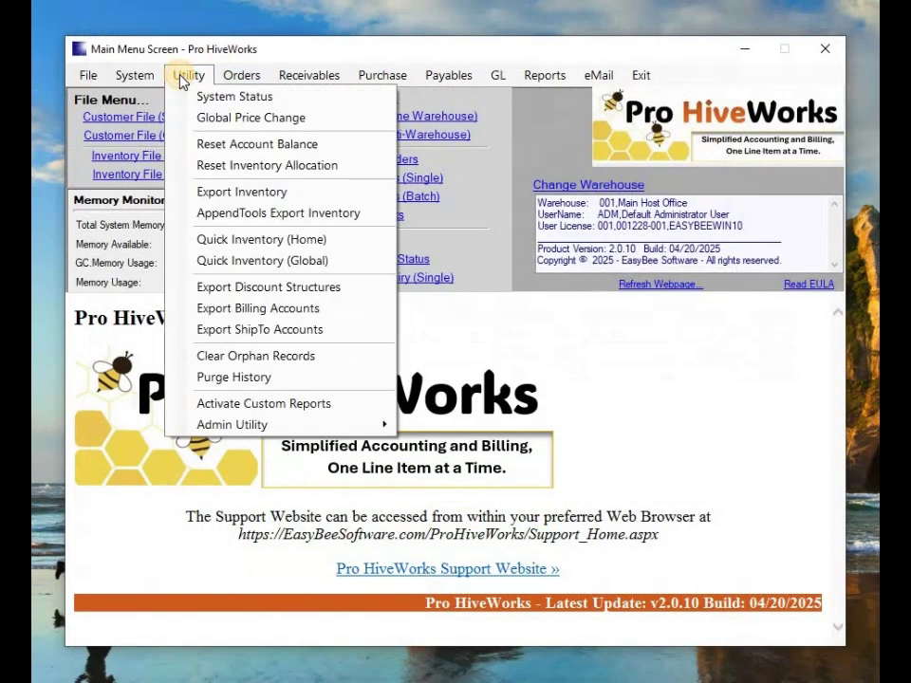
pyautogui.click(226, 150)
pyautogui.click(680, 528)
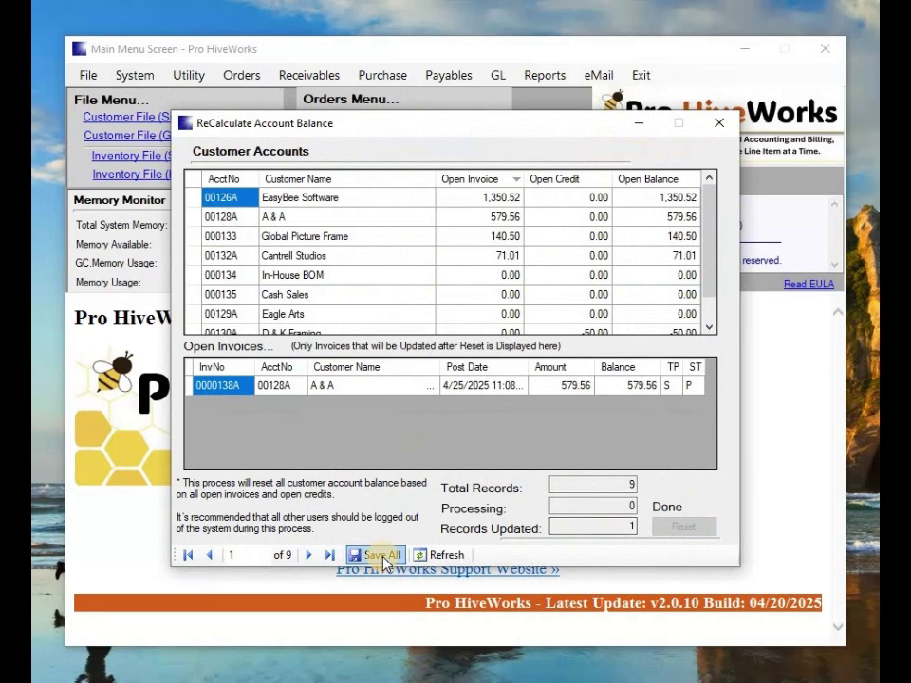
pyautogui.click(380, 557)
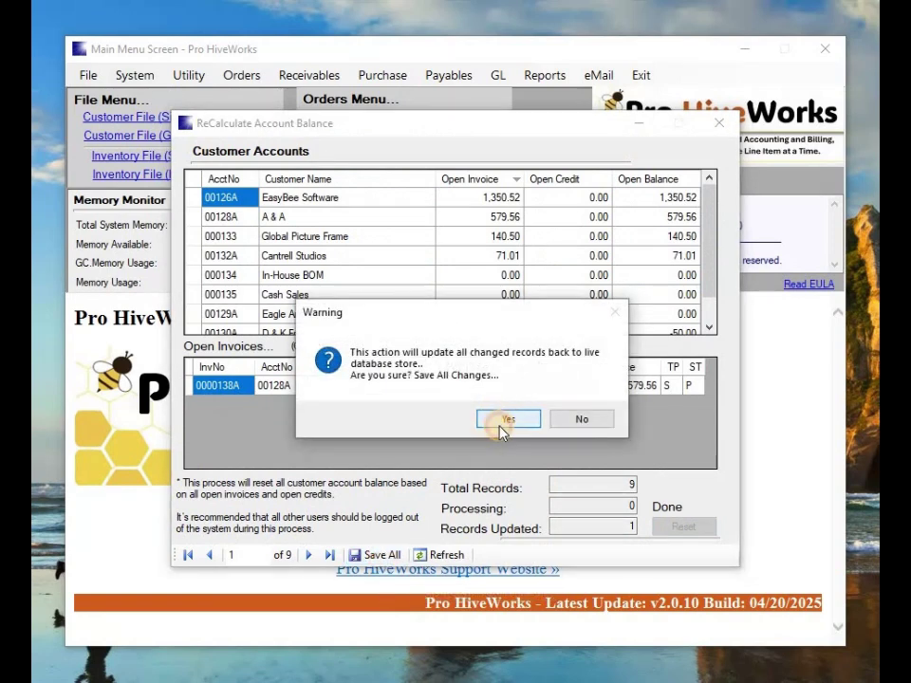
pyautogui.click(500, 424)
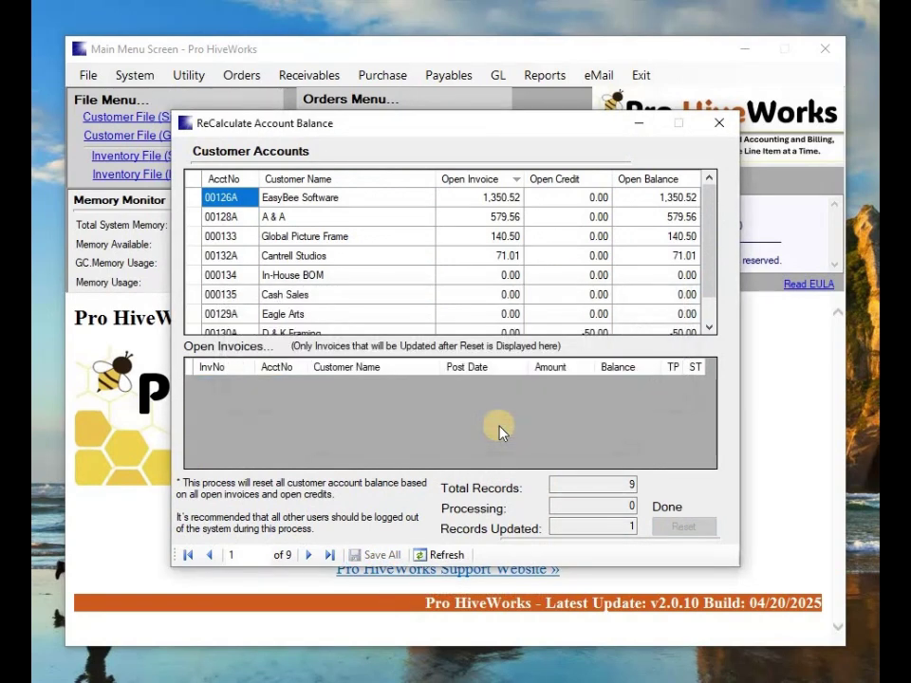
pyautogui.click(718, 124)
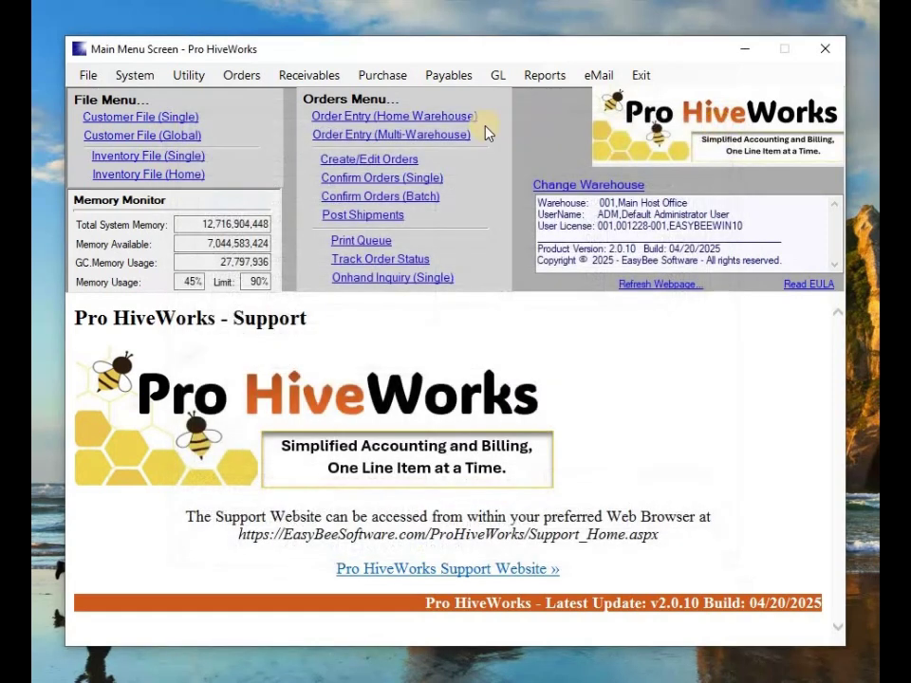
# Step: Un-post the A & A order in Un-Post Shipments, save all changes and quit the process
pyautogui.click(241, 75)
pyautogui.moveTo(281, 144)
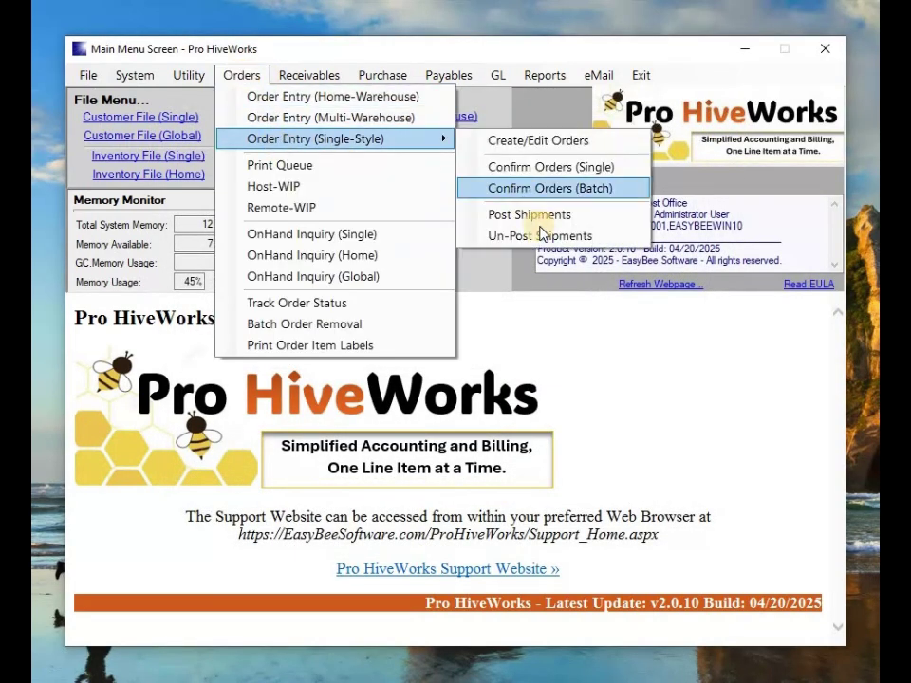
pyautogui.click(558, 239)
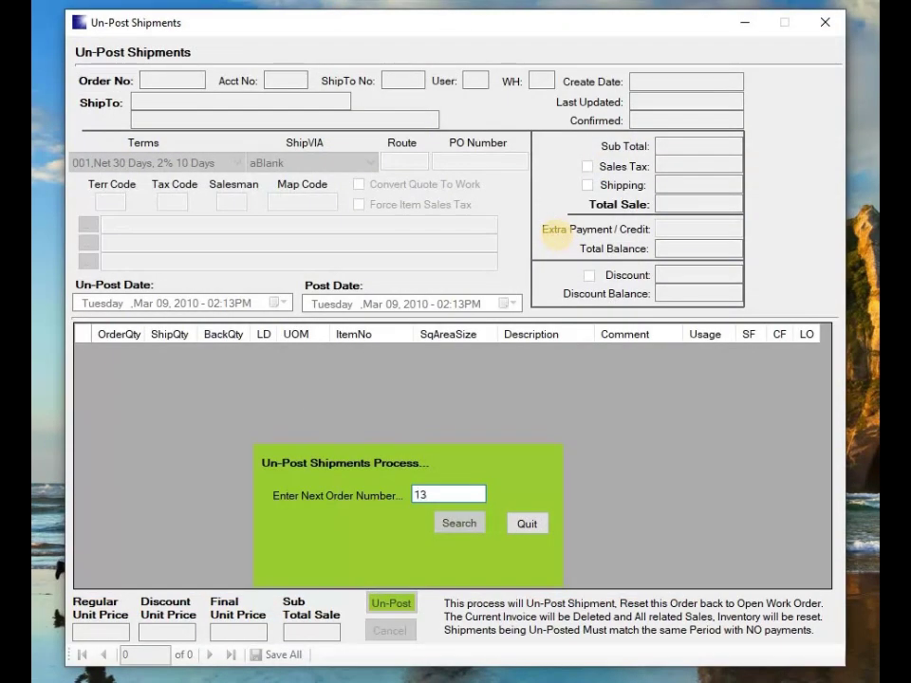
pyautogui.press('Return')
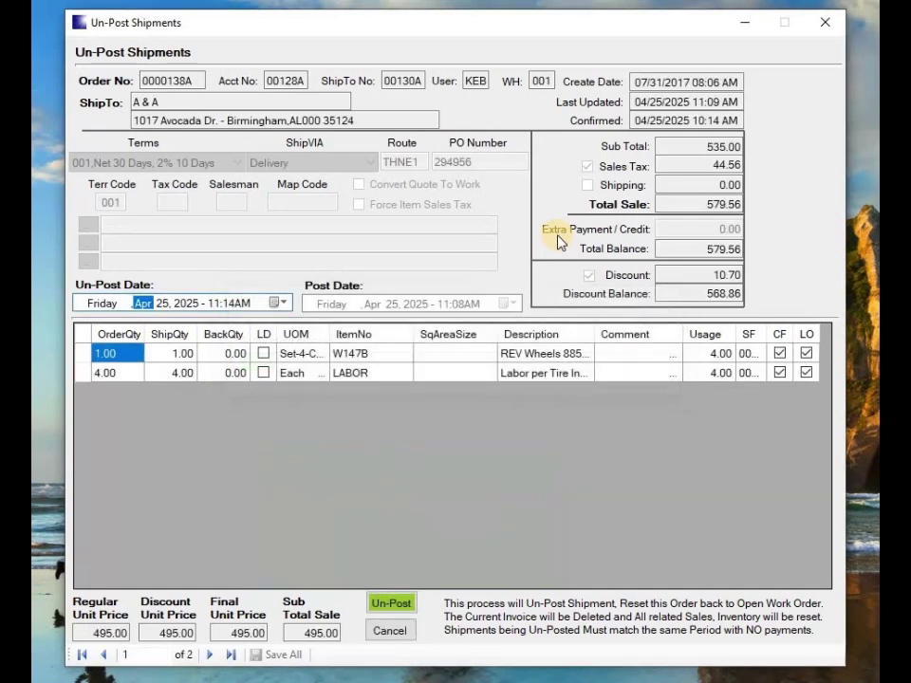
pyautogui.click(389, 604)
pyautogui.click(289, 654)
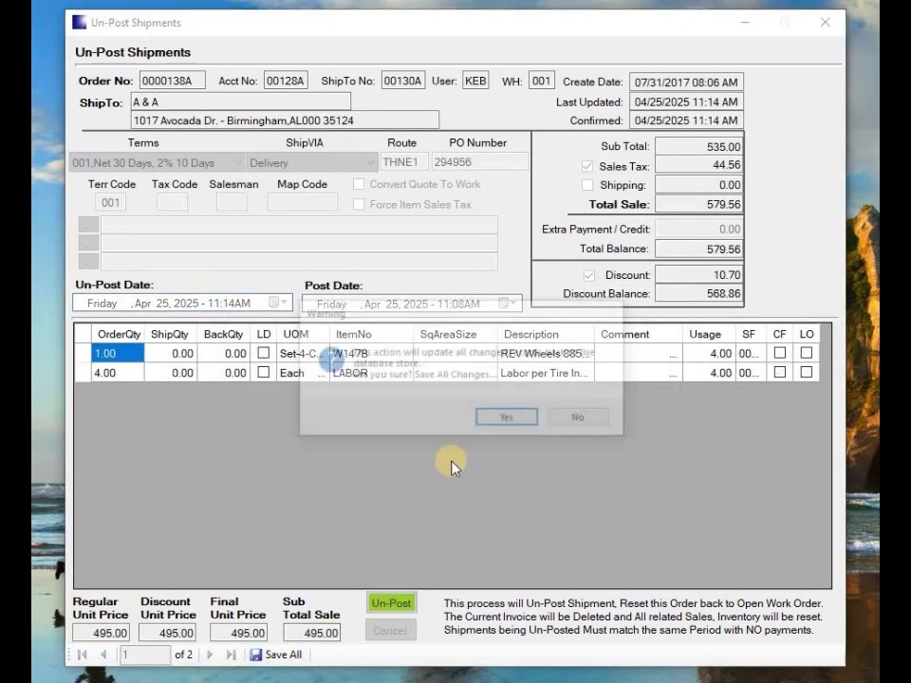
pyautogui.click(501, 422)
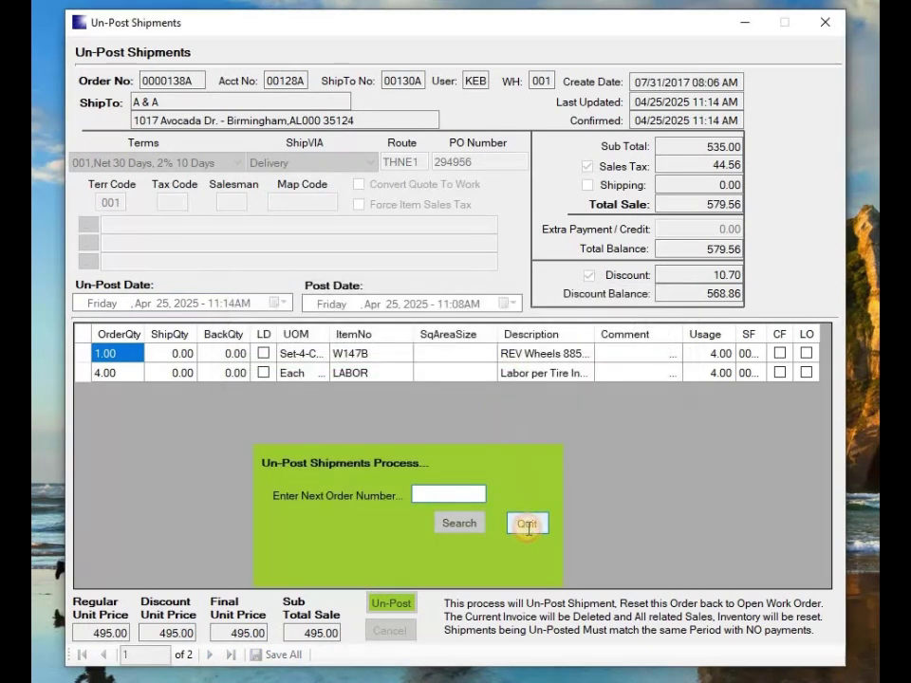
pyautogui.click(528, 526)
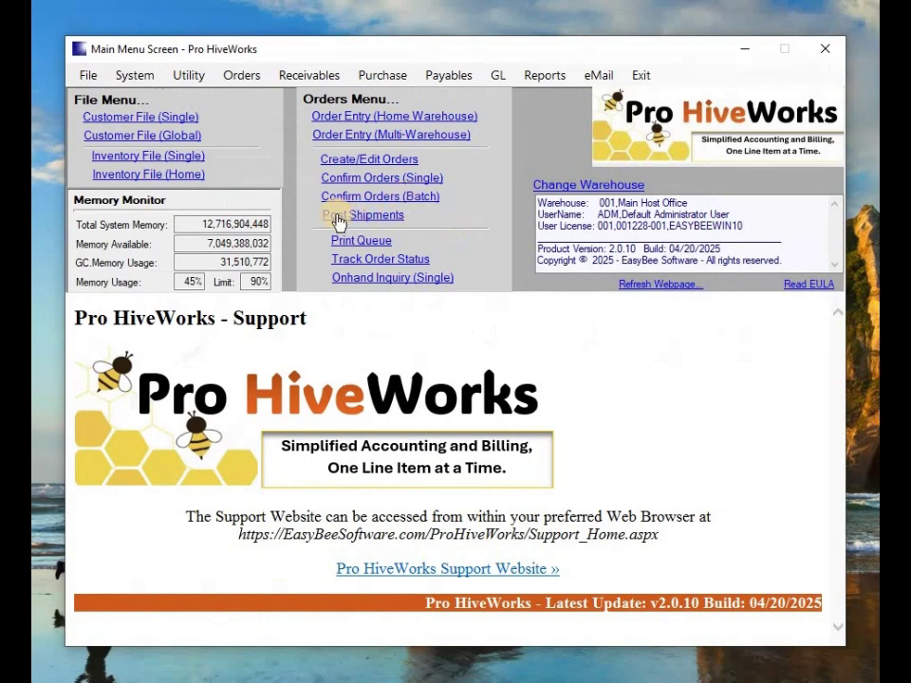
# Step: Review the A & A customer's AR History entries for the sale, check payment, voided payment and un-posted shipment, and close the customer file
pyautogui.click(135, 121)
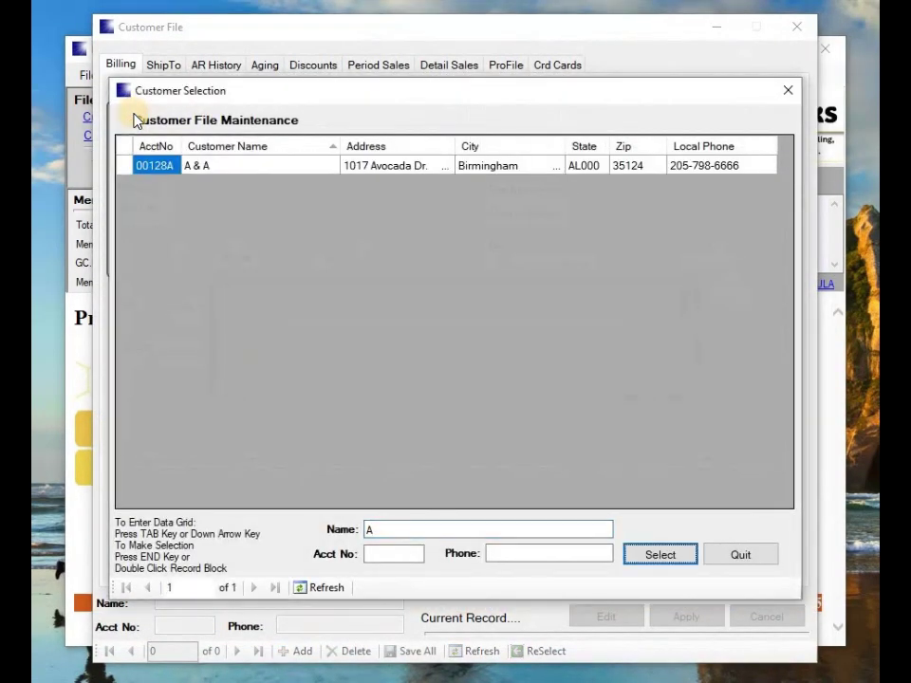
pyautogui.press('Return')
pyautogui.press('Return')
pyautogui.click(207, 68)
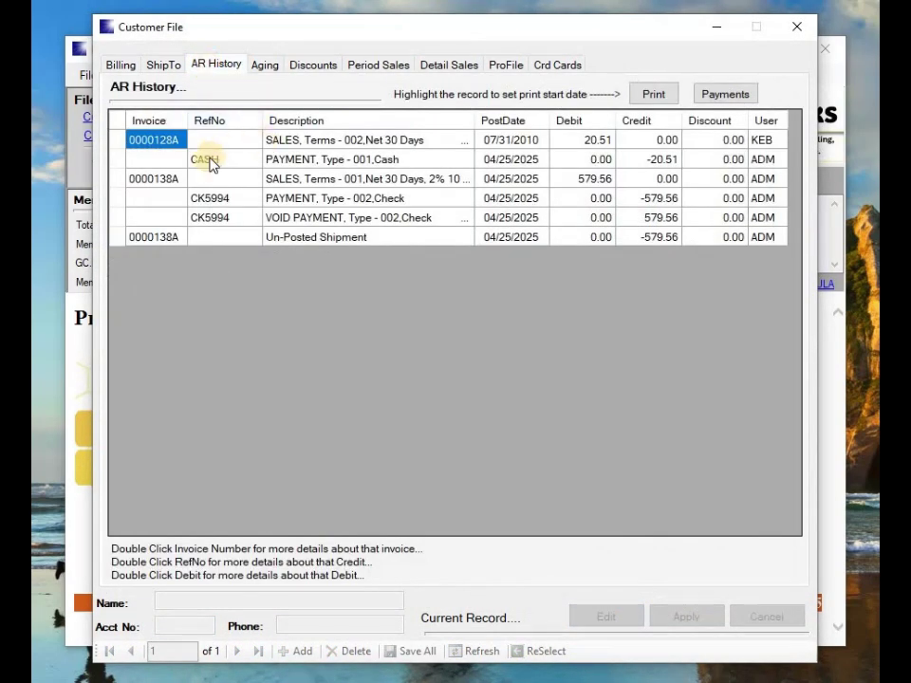
pyautogui.click(159, 179)
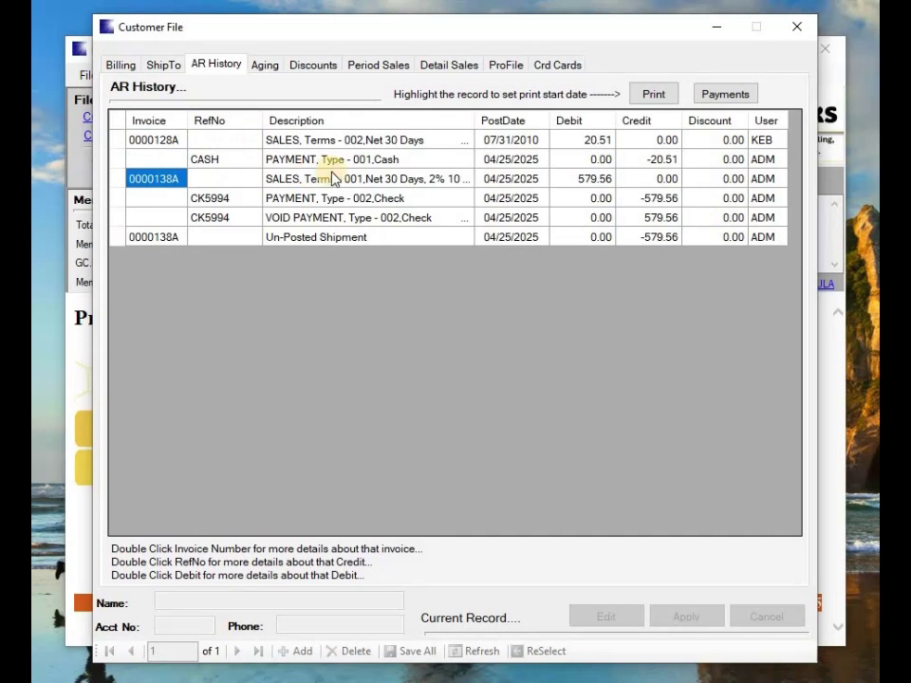
pyautogui.click(314, 200)
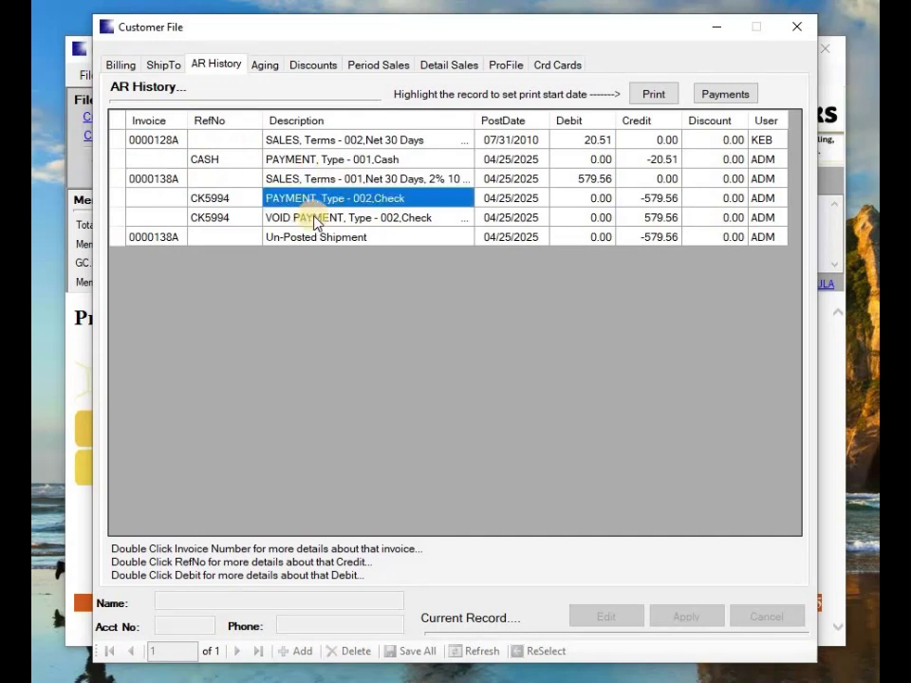
pyautogui.click(315, 218)
pyautogui.click(310, 239)
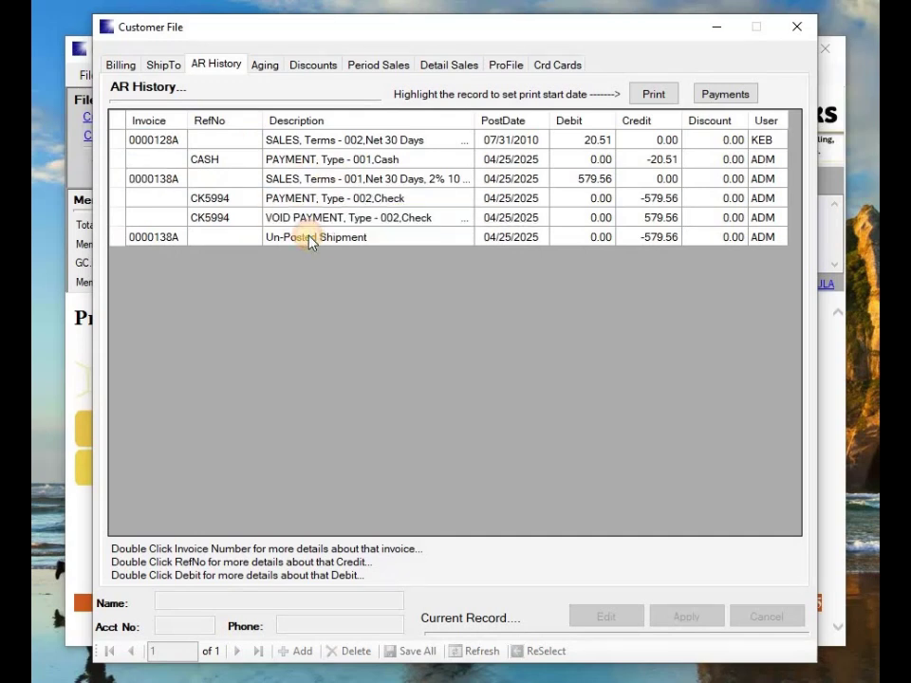
pyautogui.click(795, 27)
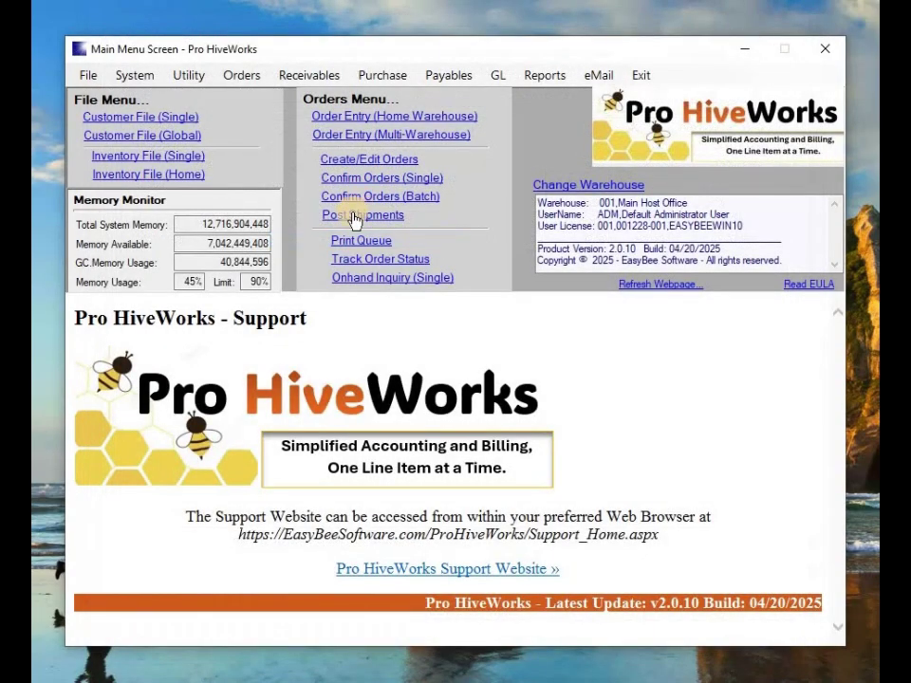
# Step: Load the A & A order in Post Shipments and switch its cash discount off and back on
pyautogui.click(353, 217)
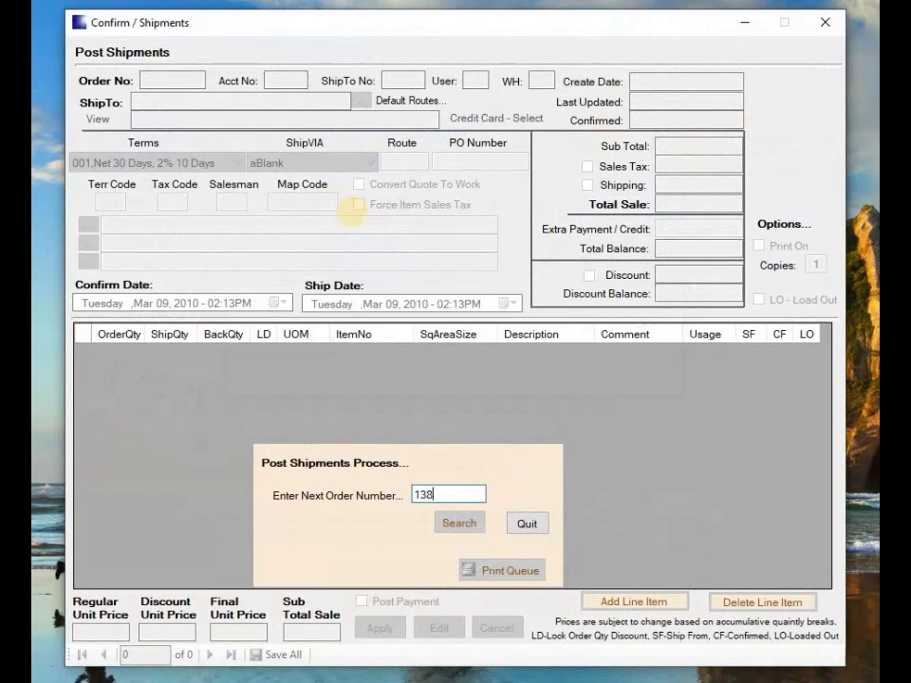
pyautogui.press('Return')
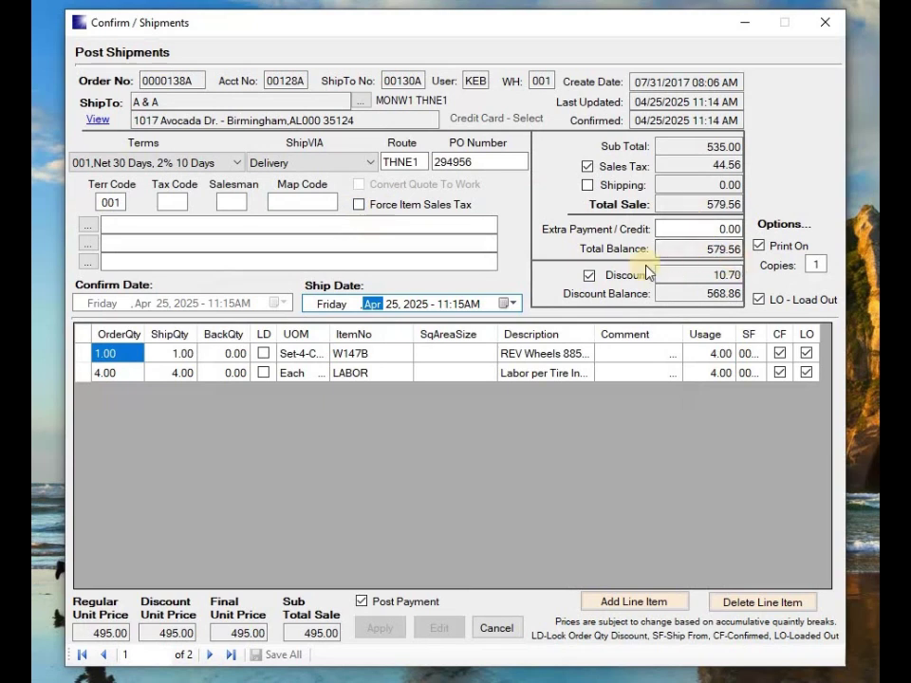
pyautogui.click(592, 275)
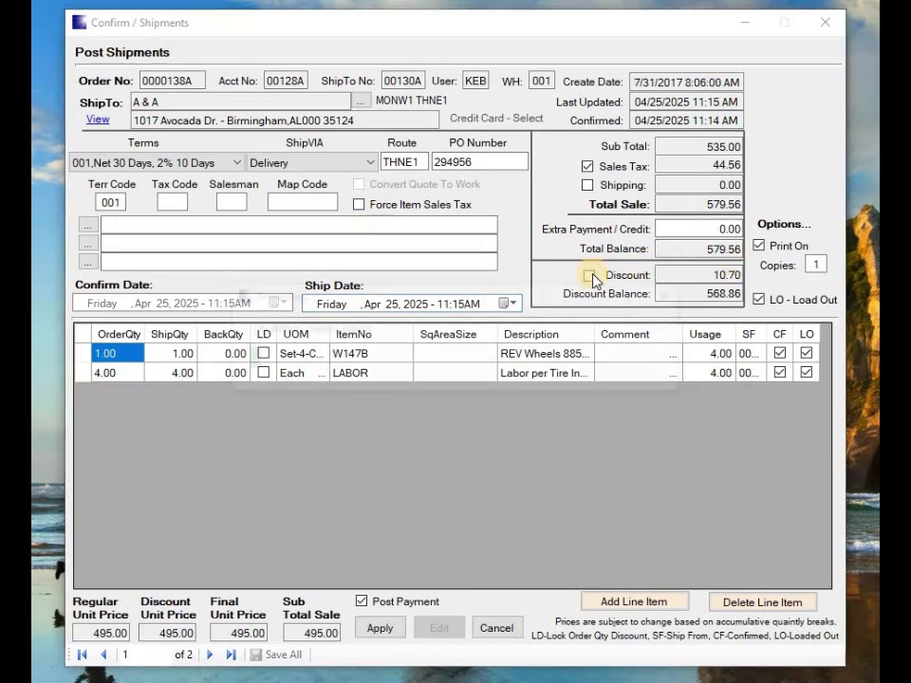
pyautogui.click(588, 275)
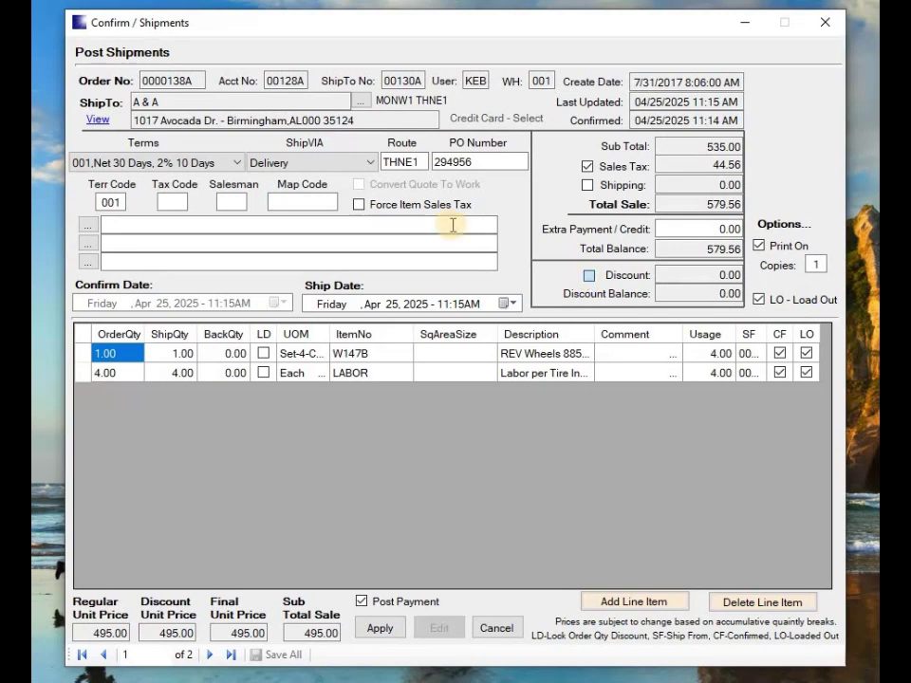
# Step: Change the A & A order's terms to 003,Net 15 Days, apply the edit and save the shipment posting
pyautogui.click(235, 163)
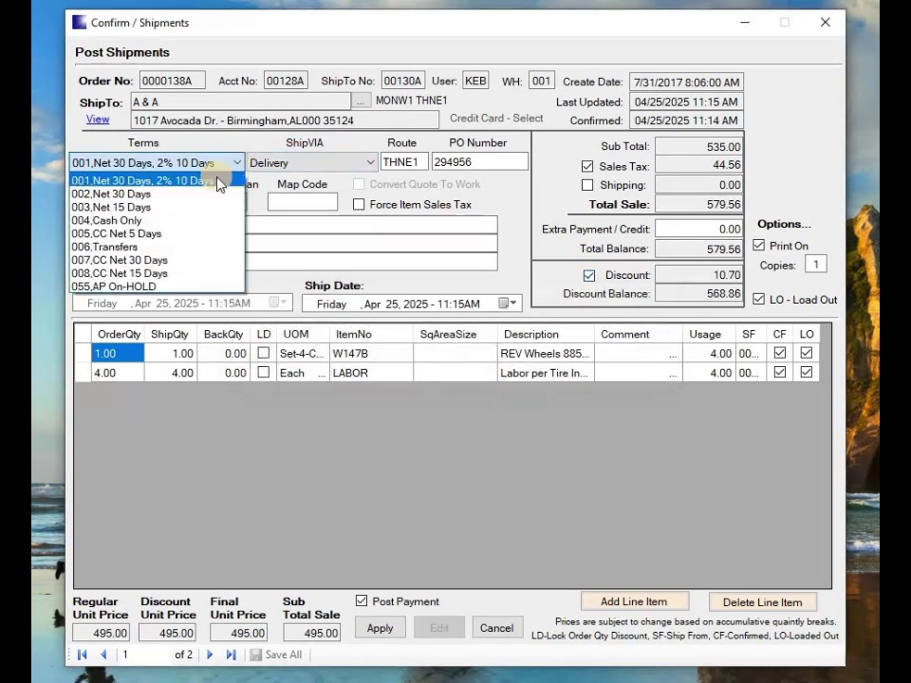
pyautogui.click(148, 207)
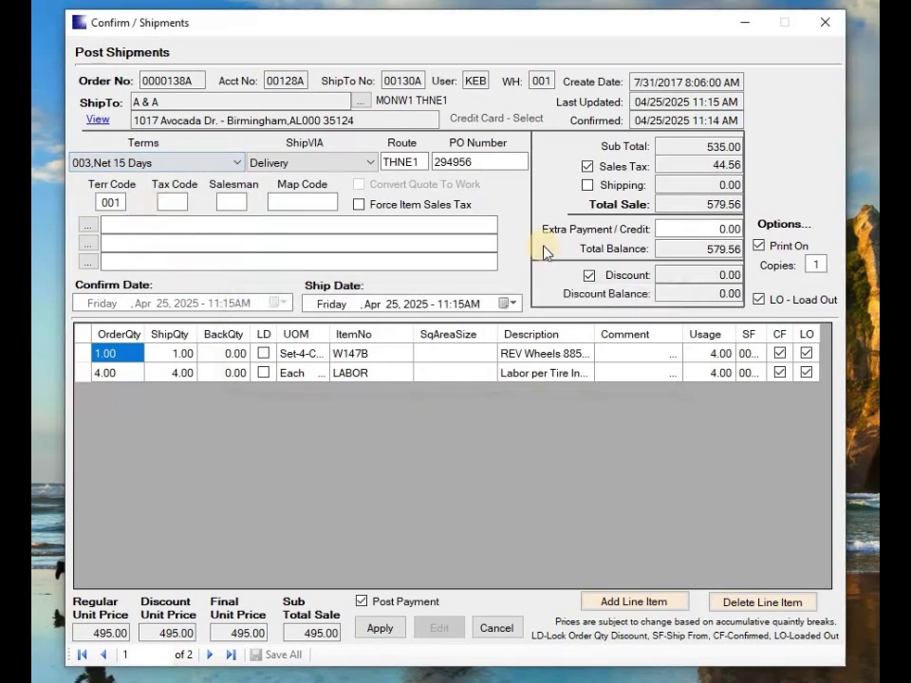
pyautogui.click(382, 631)
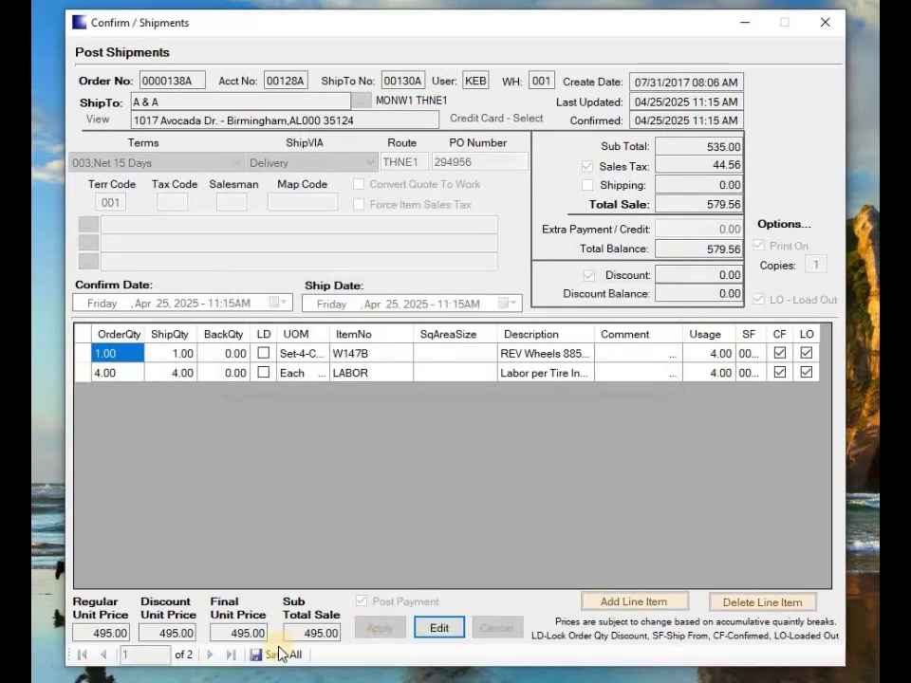
pyautogui.click(281, 654)
pyautogui.click(508, 421)
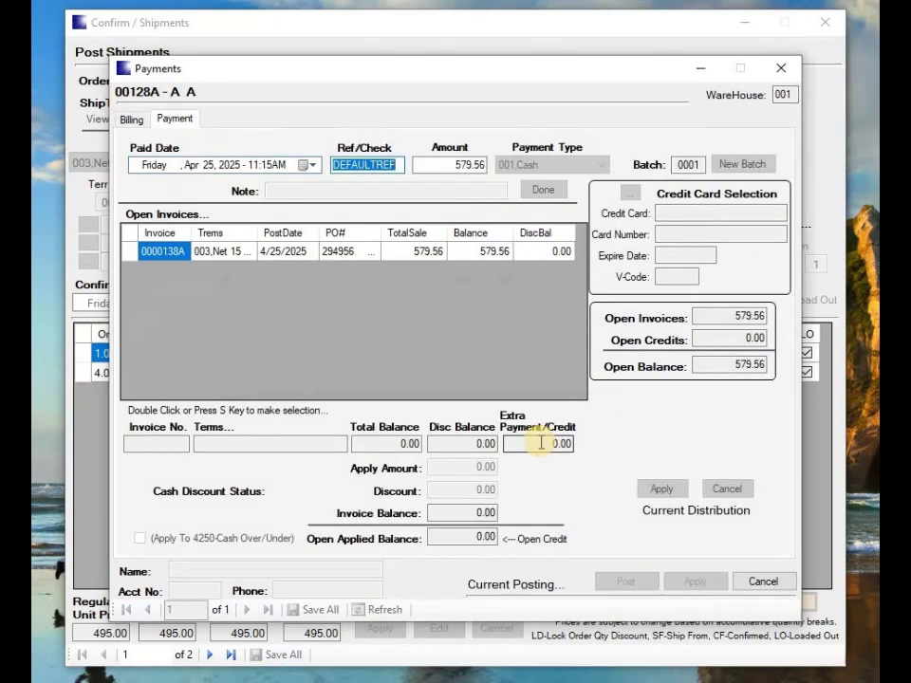
# Step: Fill in the payment with reference CK59944, amount 579.56 and payment type 002,Check, leaving the note blank
pyautogui.write('CK59944')
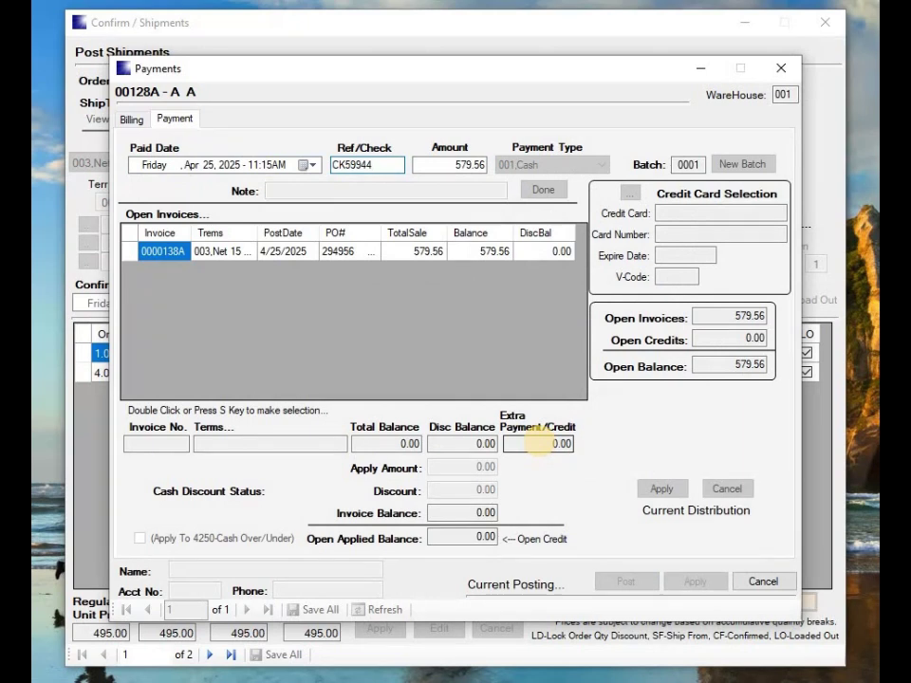
pyautogui.press('Tab')
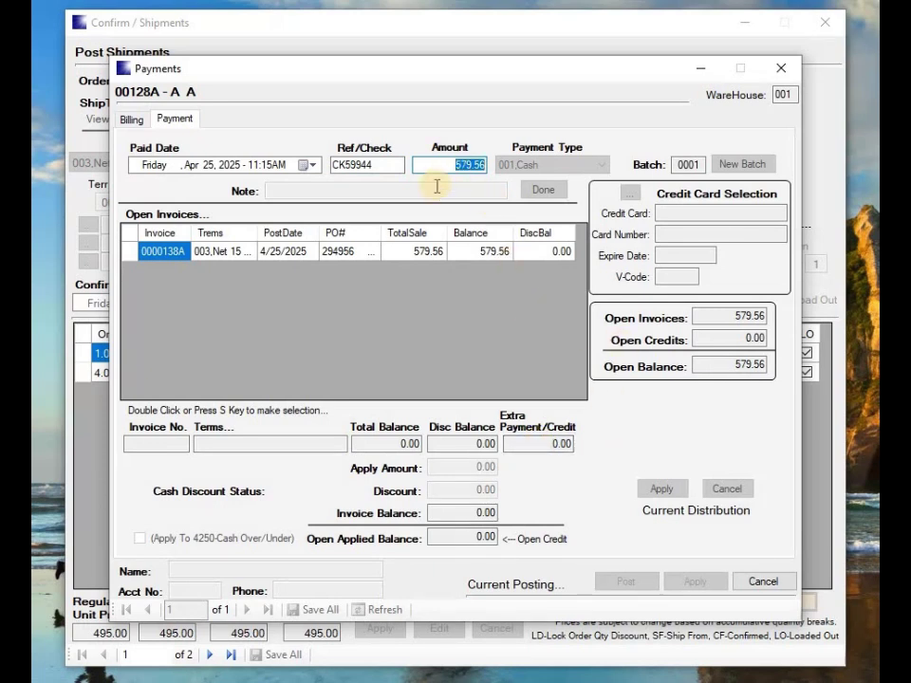
pyautogui.press('Return')
pyautogui.press('Down')
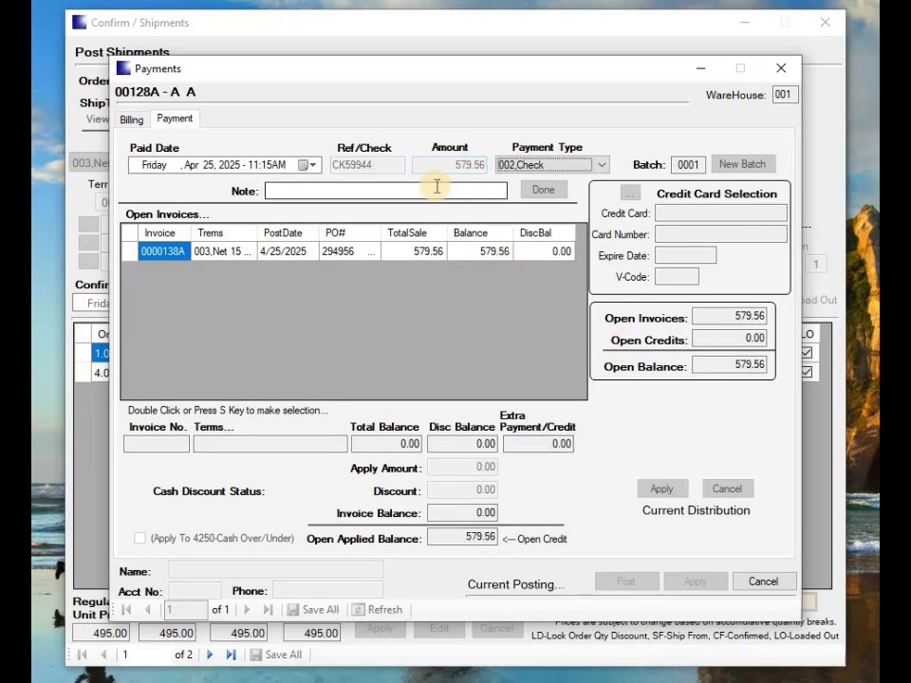
pyautogui.press('Return')
pyautogui.press('Return')
pyautogui.press('Return')
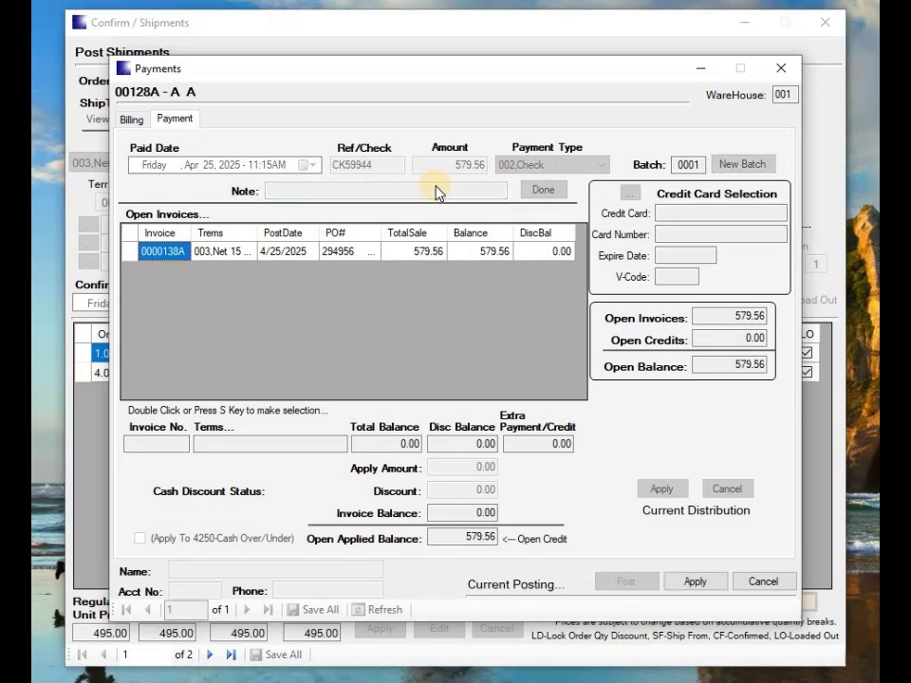
# Step: Distribute the full check payment to the open A & A invoice, apply the posting and save it to the database
pyautogui.press('s')
pyautogui.press('Return')
pyautogui.press('Return')
pyautogui.press('Return')
pyautogui.click(707, 582)
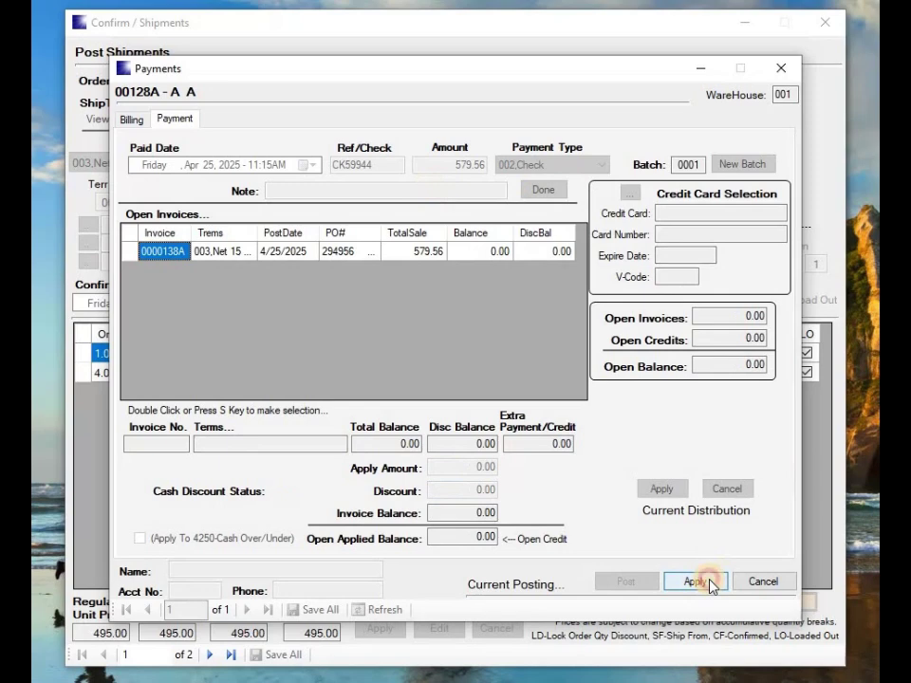
pyautogui.click(315, 609)
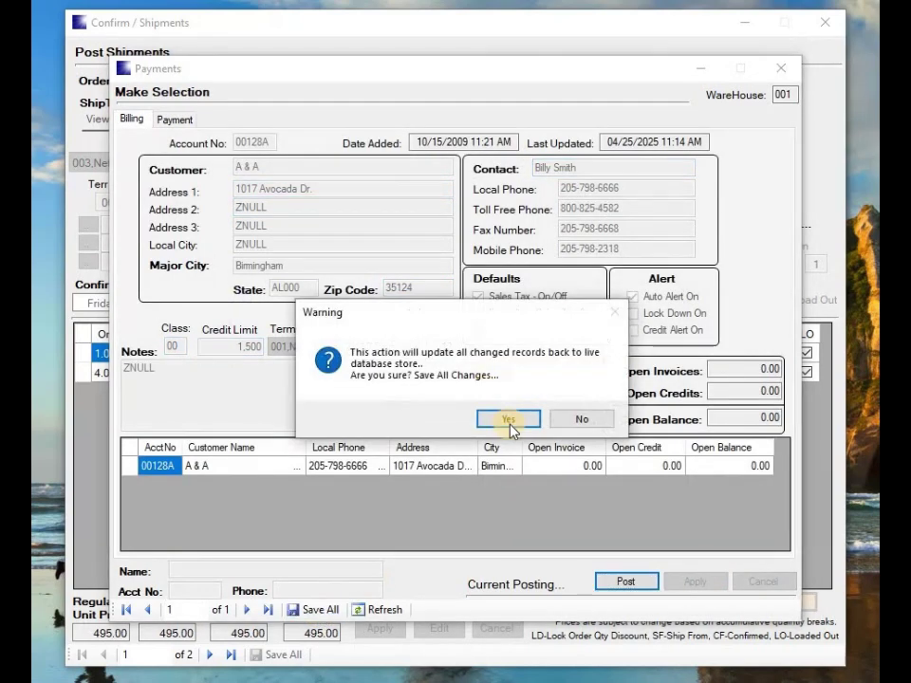
pyautogui.click(508, 419)
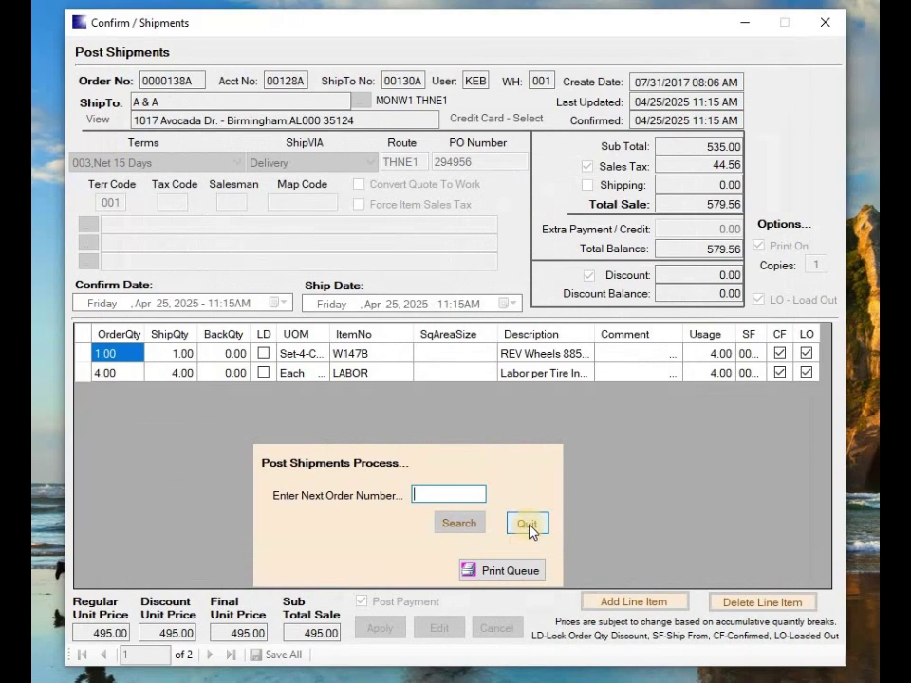
# Step: Open the print queue from Post Shipments and generate the A & A invoice for viewing
pyautogui.click(500, 570)
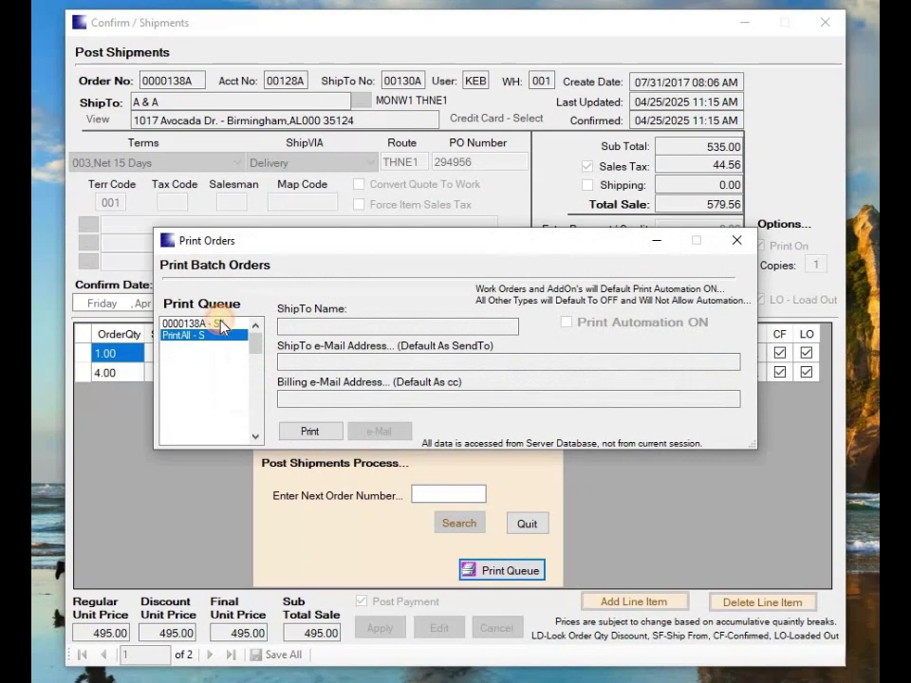
pyautogui.click(218, 323)
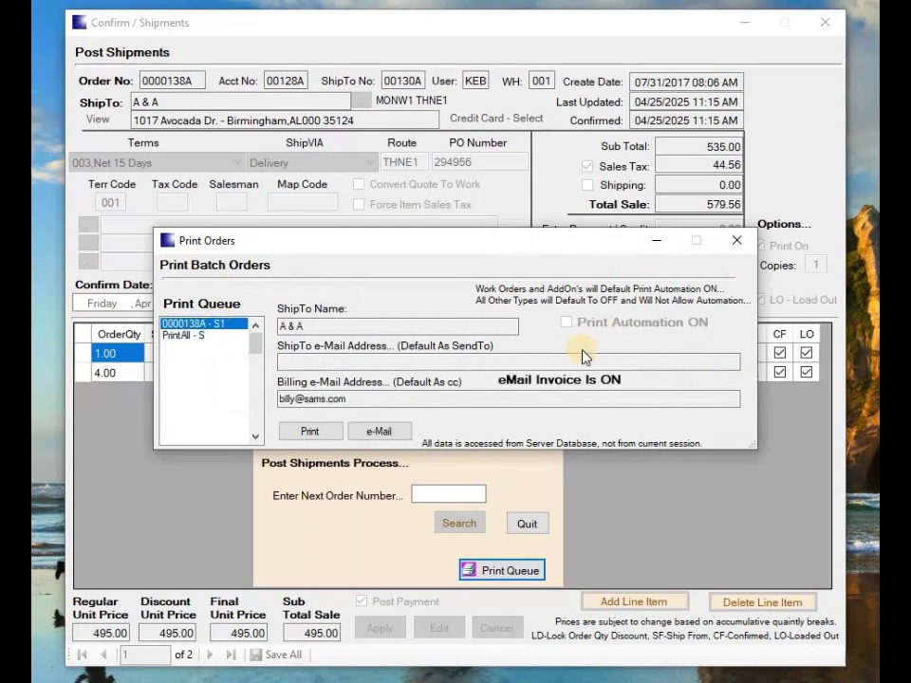
pyautogui.click(320, 439)
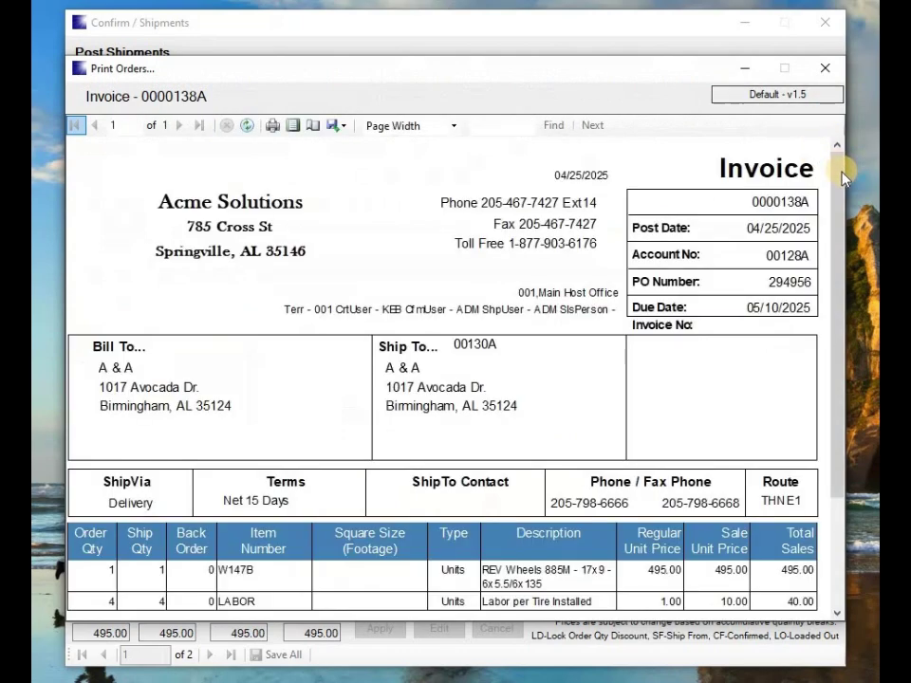
# Step: Review the invoice down to its totals, close the preview, empty the print queue and quit the shipment posting process
pyautogui.click(844, 365)
pyautogui.moveTo(844, 365); pyautogui.dragTo(828, 391)
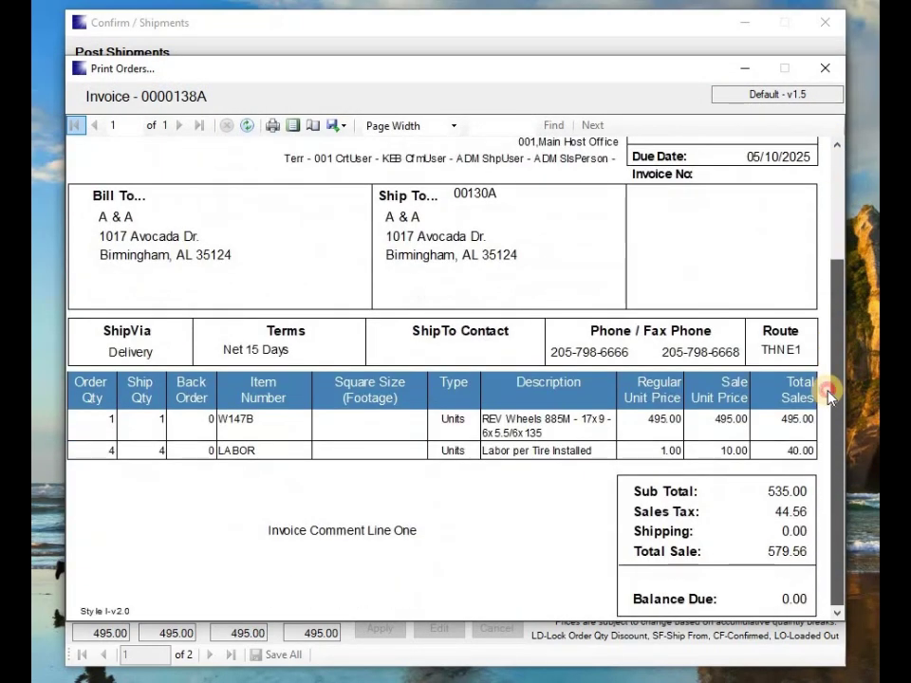
pyautogui.click(824, 67)
pyautogui.click(739, 242)
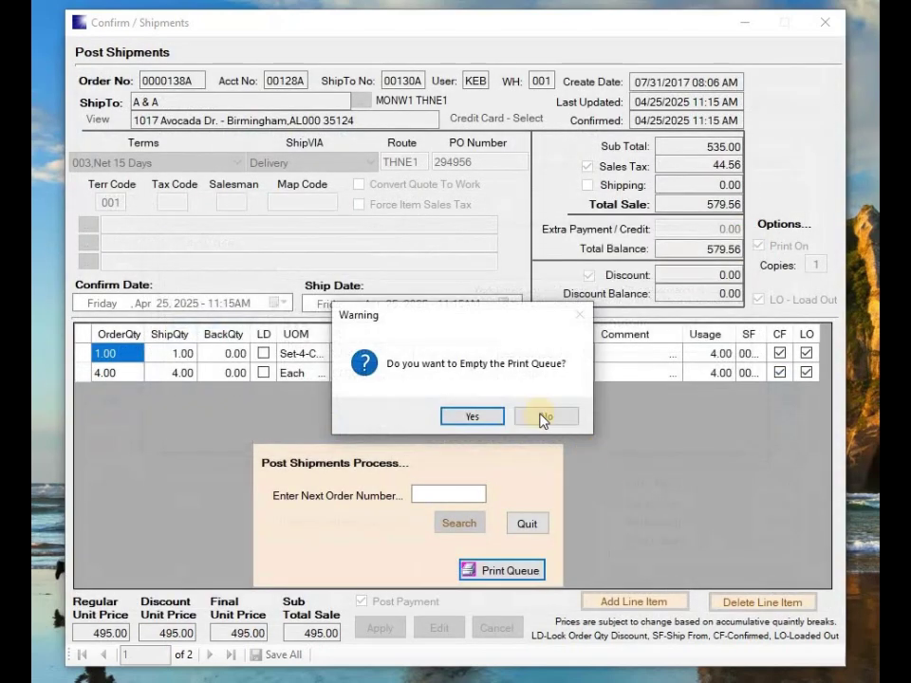
pyautogui.press('Return')
pyautogui.click(526, 527)
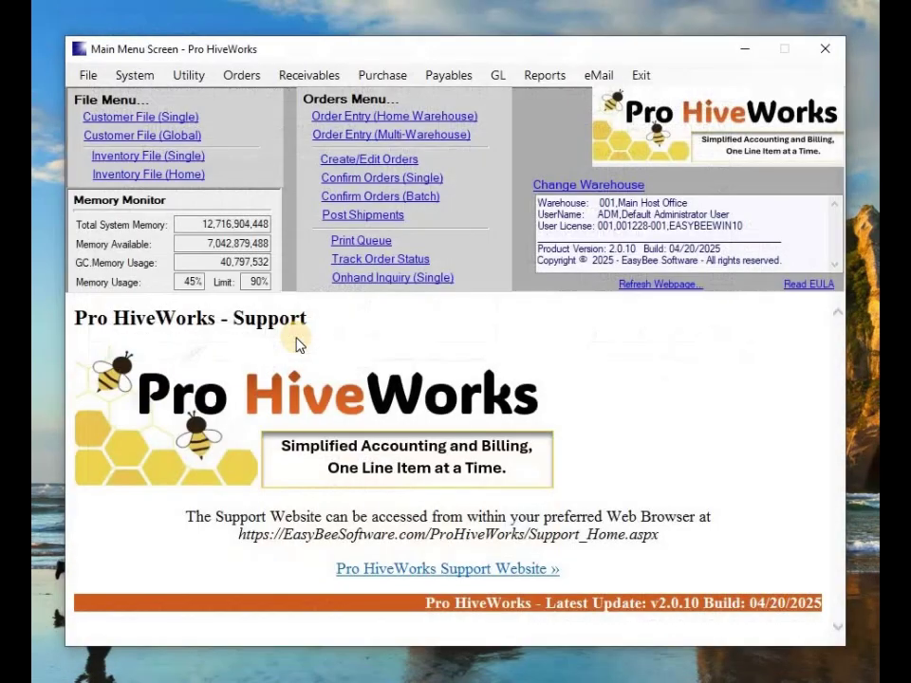
# Step: Find the customer A & A by name in the single-warehouse Customer File and open the record in edit mode
pyautogui.click(120, 118)
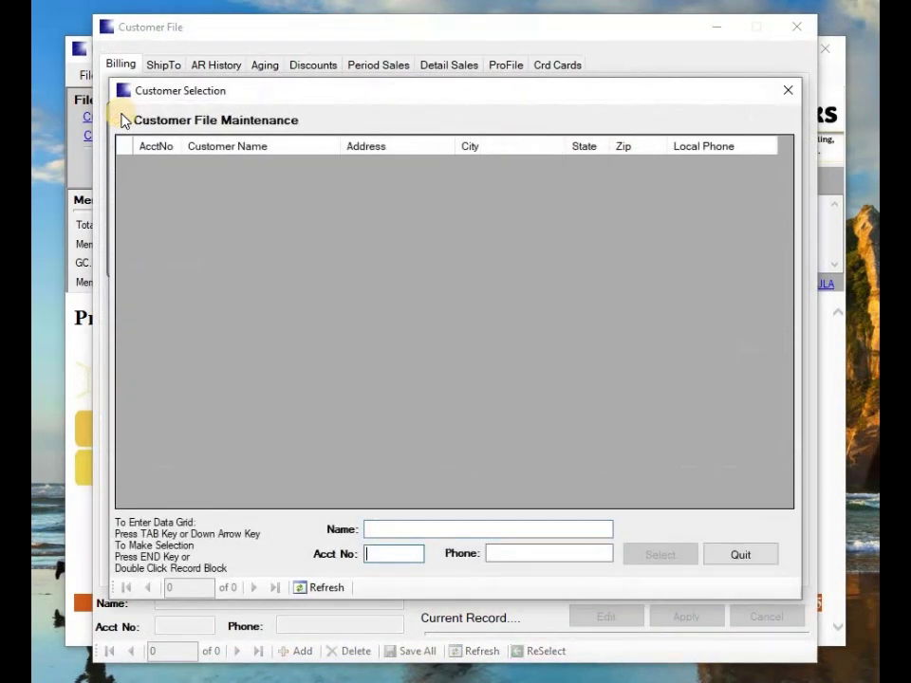
pyautogui.click(374, 528)
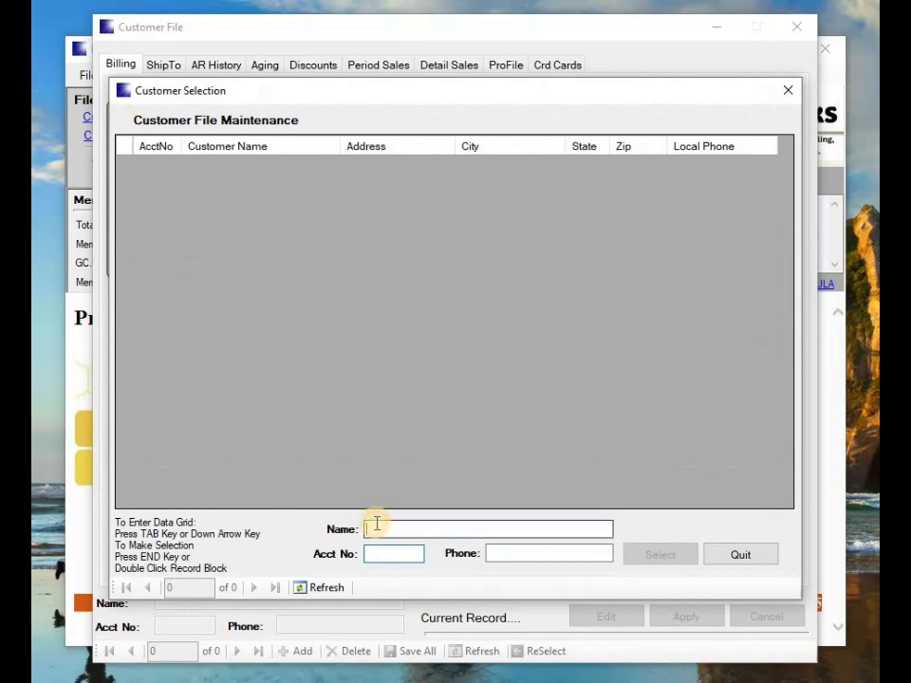
pyautogui.write('A')
pyautogui.press('Return')
pyautogui.press('Return')
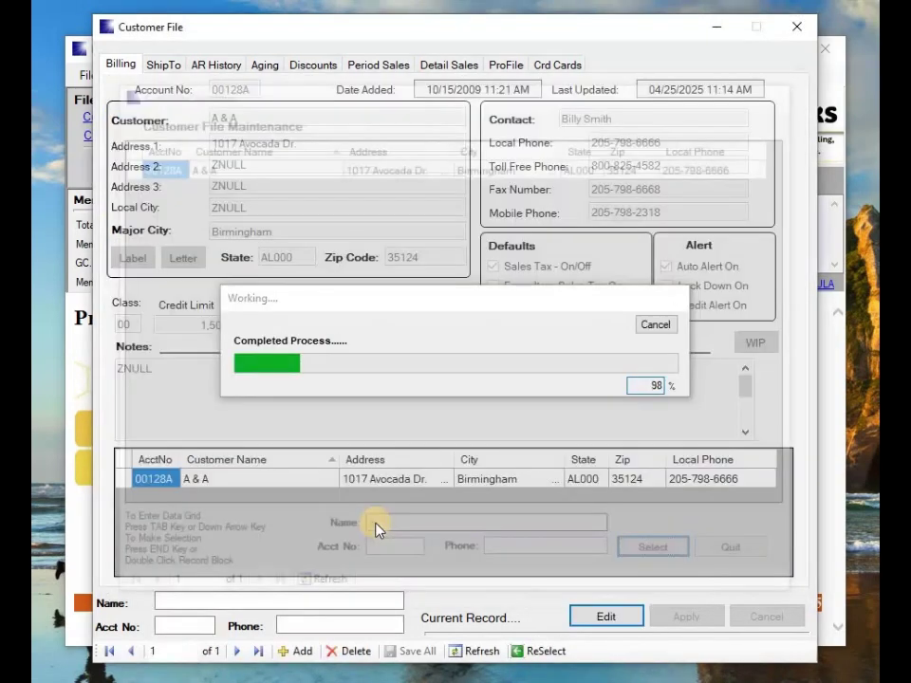
pyautogui.press('Return')
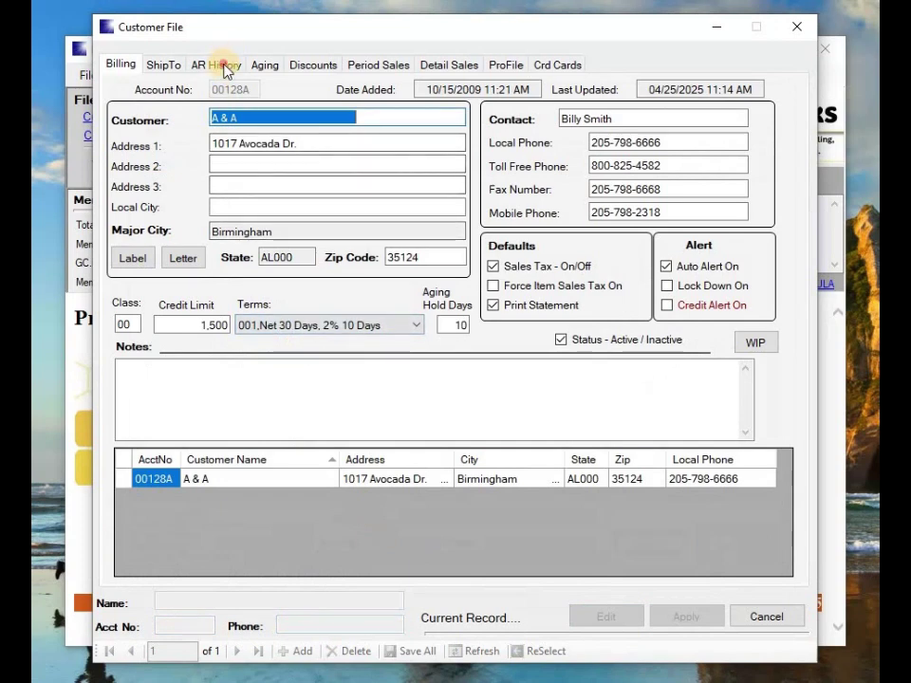
# Step: Examine A & A's AR history, following the original sale, payment, voided payment, un-posted shipment, re-posted sale and new check payment
pyautogui.click(226, 65)
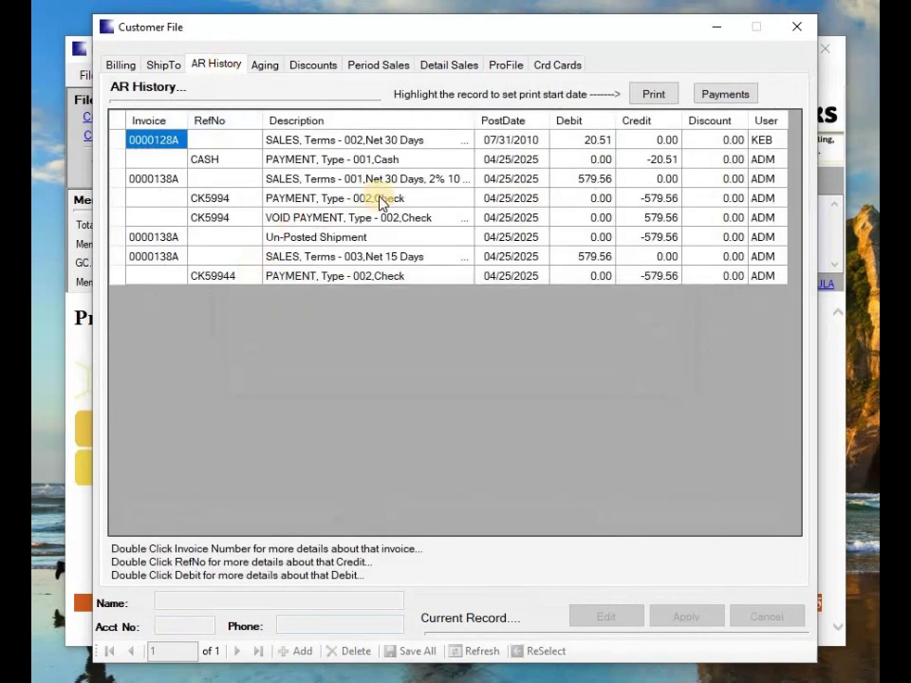
pyautogui.click(524, 179)
pyautogui.click(507, 200)
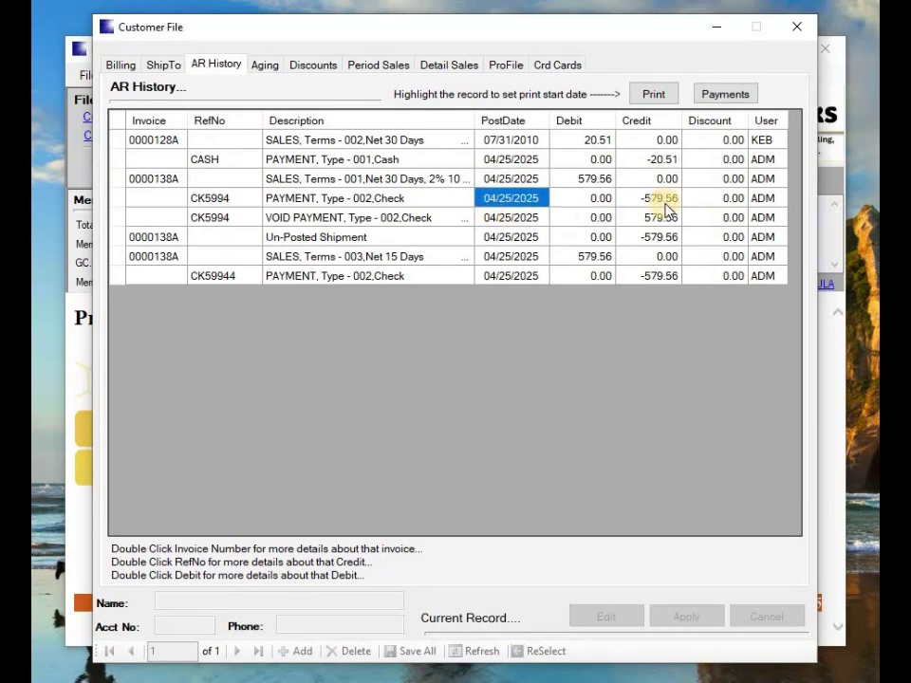
pyautogui.click(539, 220)
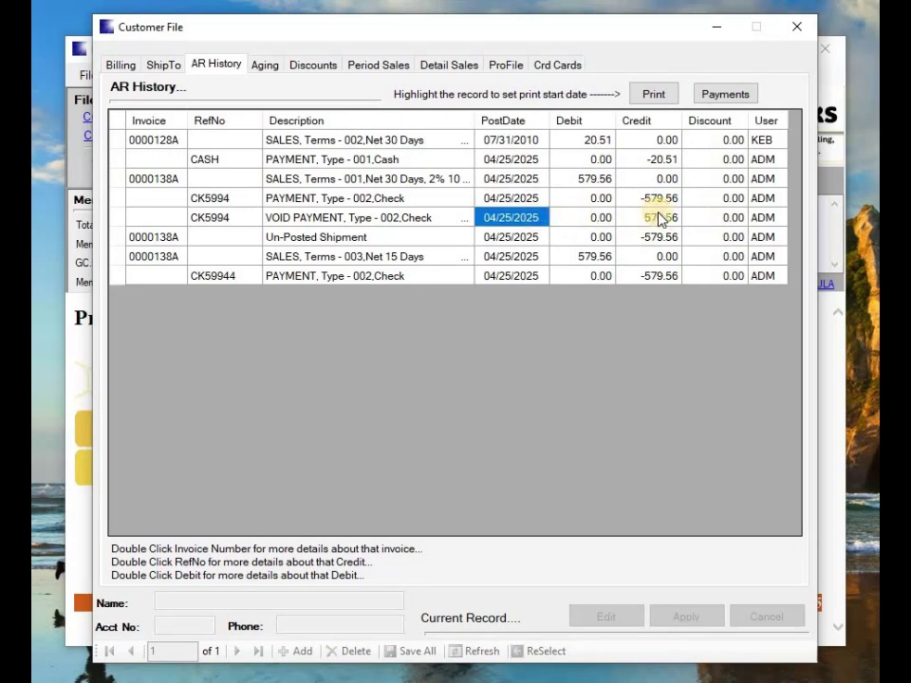
pyautogui.click(515, 241)
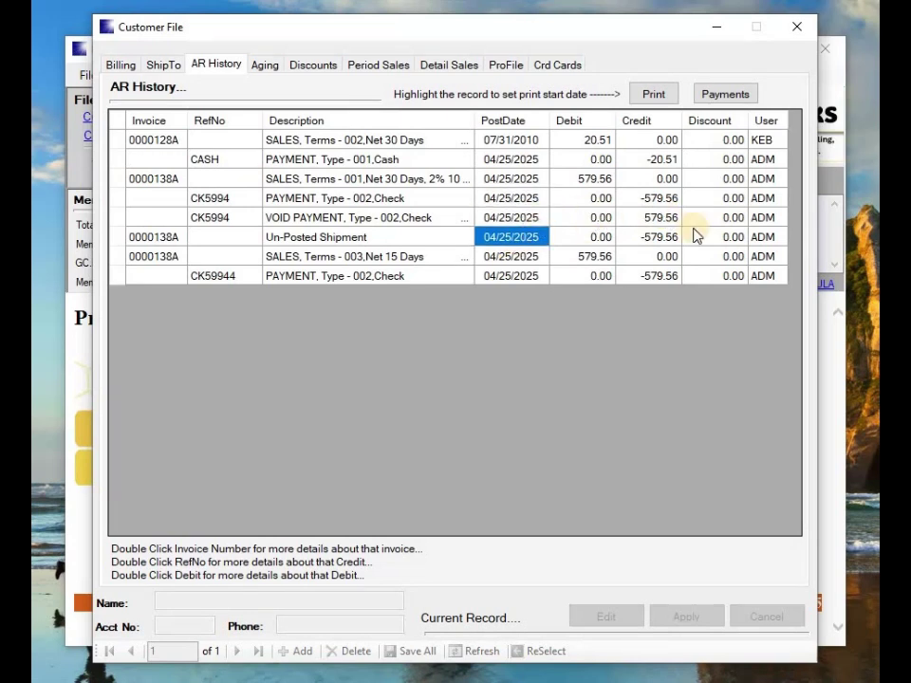
pyautogui.click(518, 257)
pyautogui.click(521, 276)
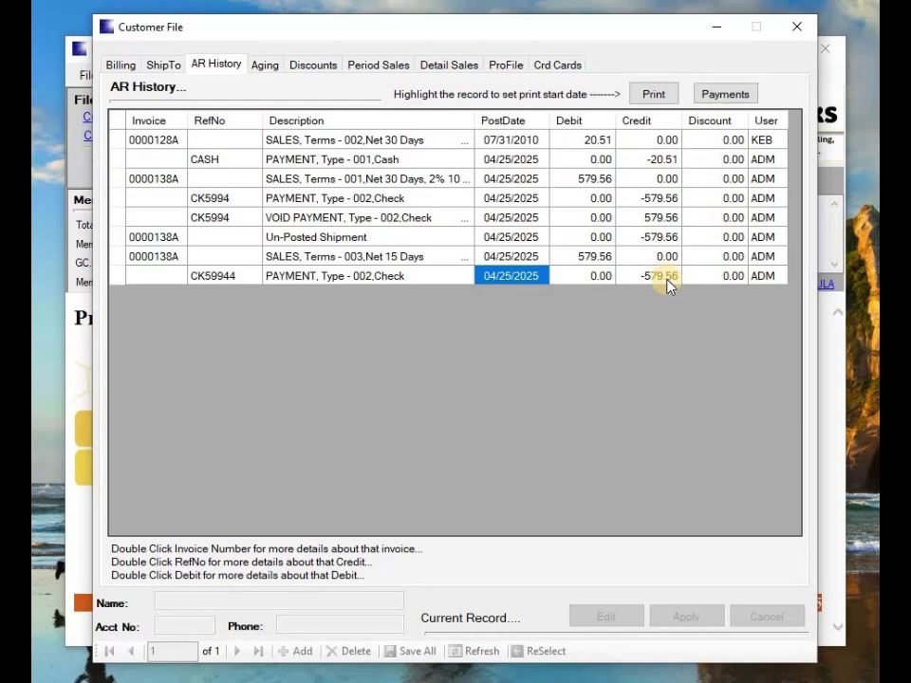
# Step: Check A & A's aging for open invoices and credits, return to the billing details and close the customer file
pyautogui.click(275, 70)
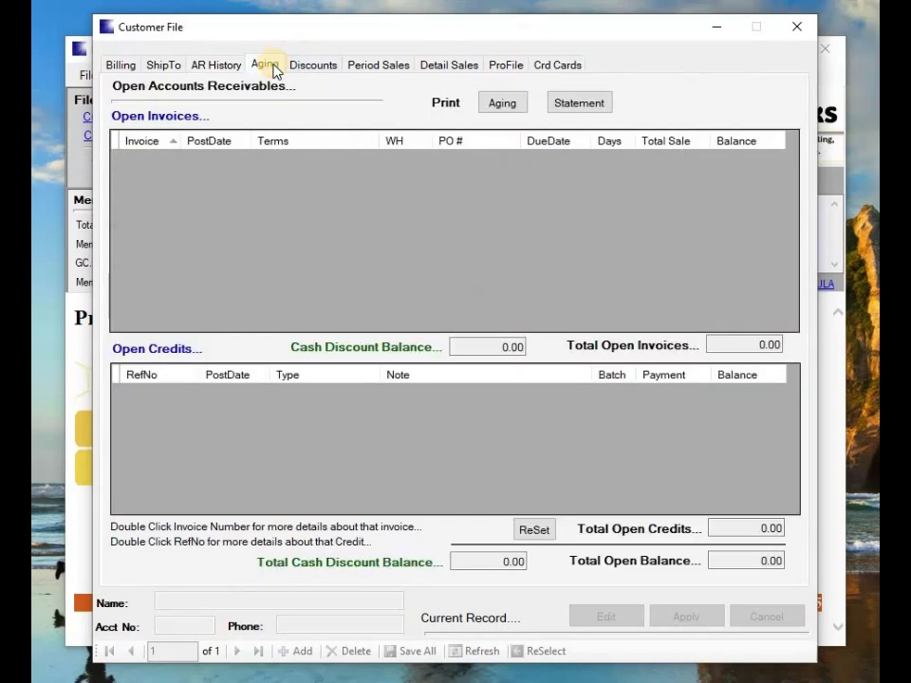
pyautogui.click(118, 66)
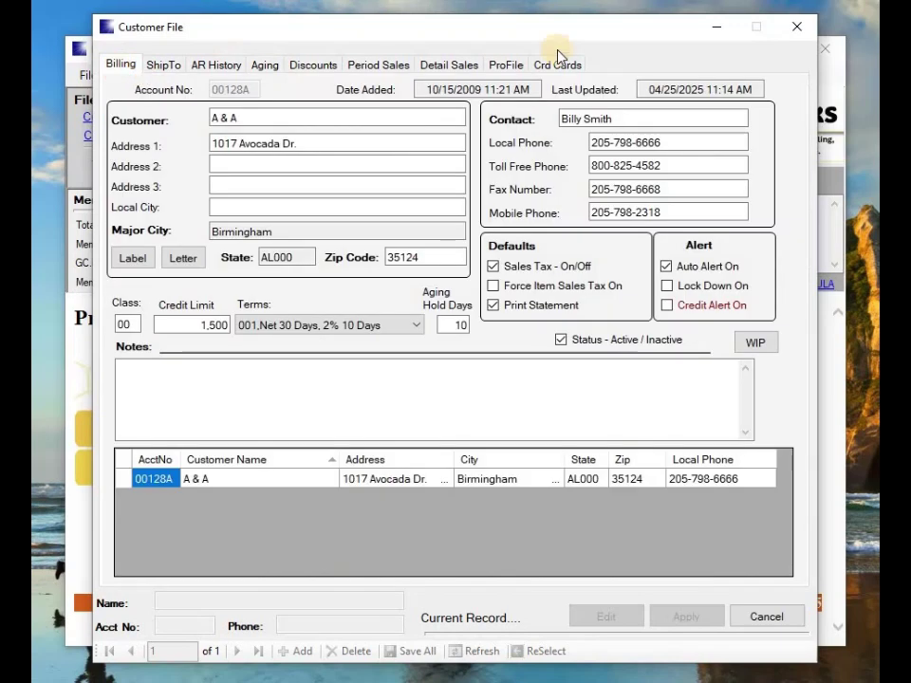
pyautogui.click(797, 27)
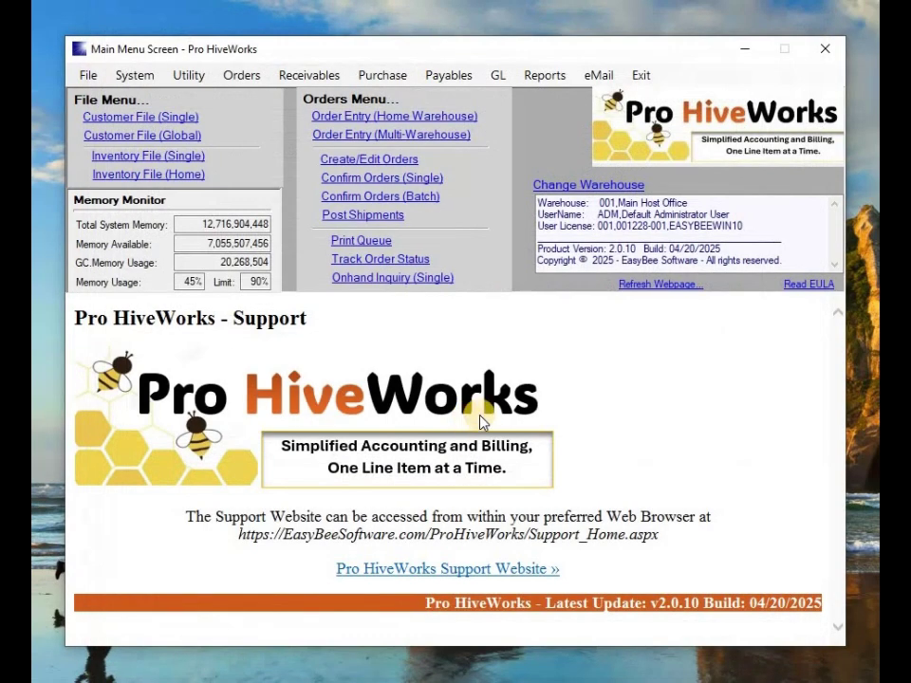